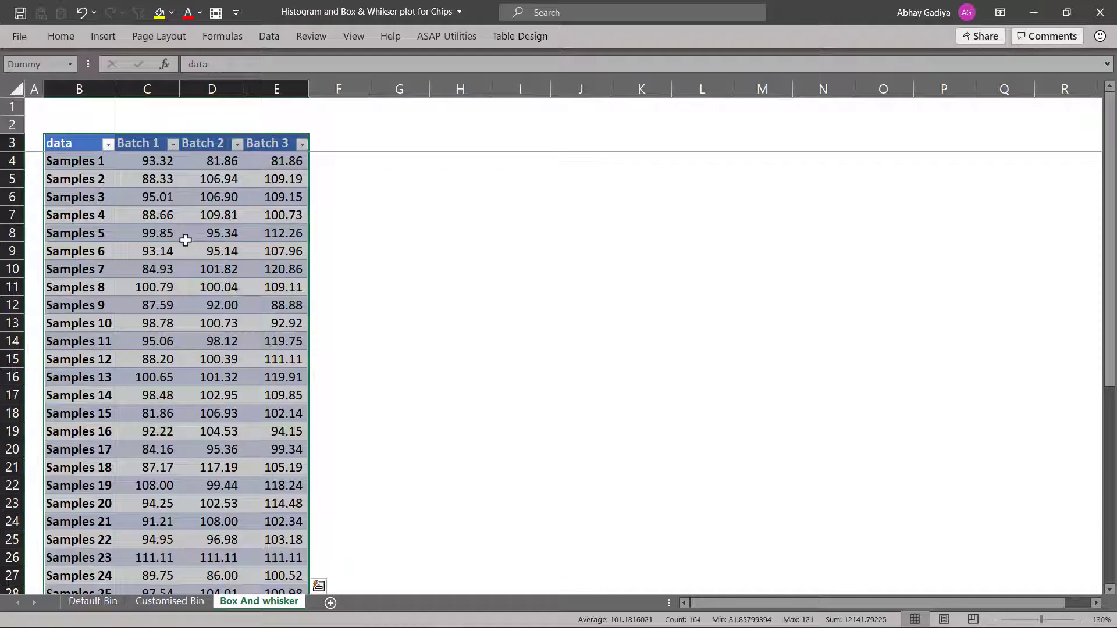
Load the batch data table into Power Query and unpivot every column except the data column
click(267, 37)
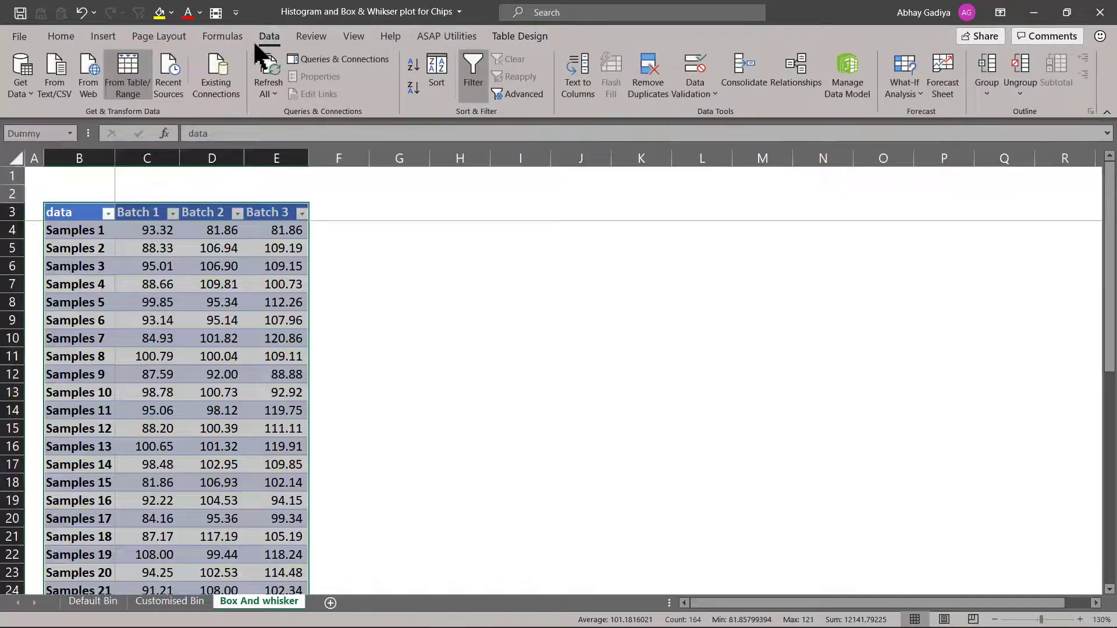
click(131, 85)
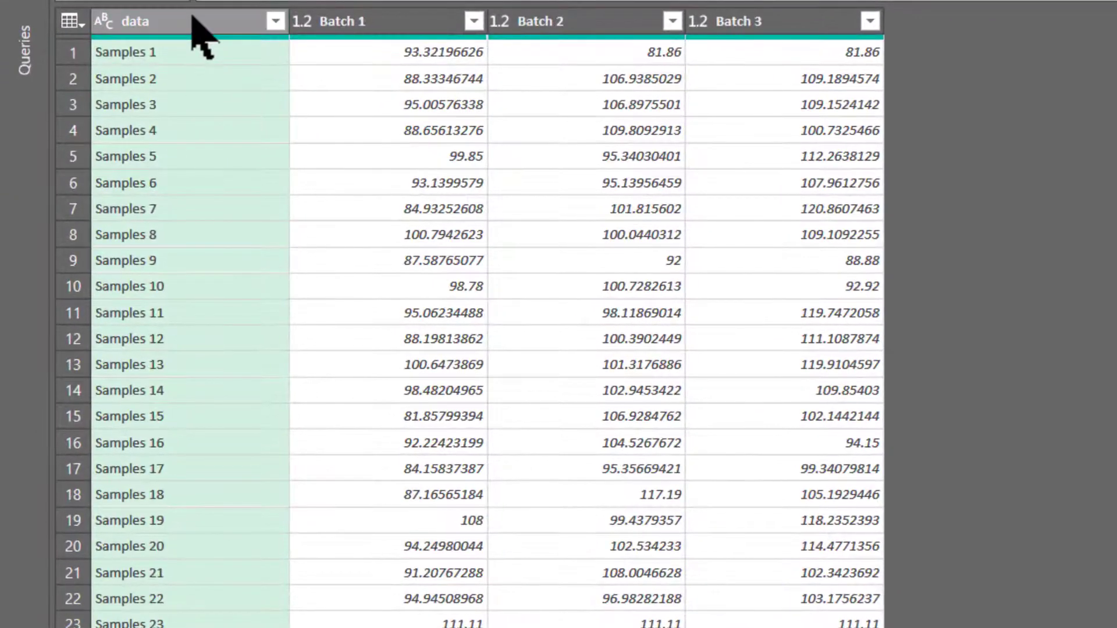
right_click(171, 51)
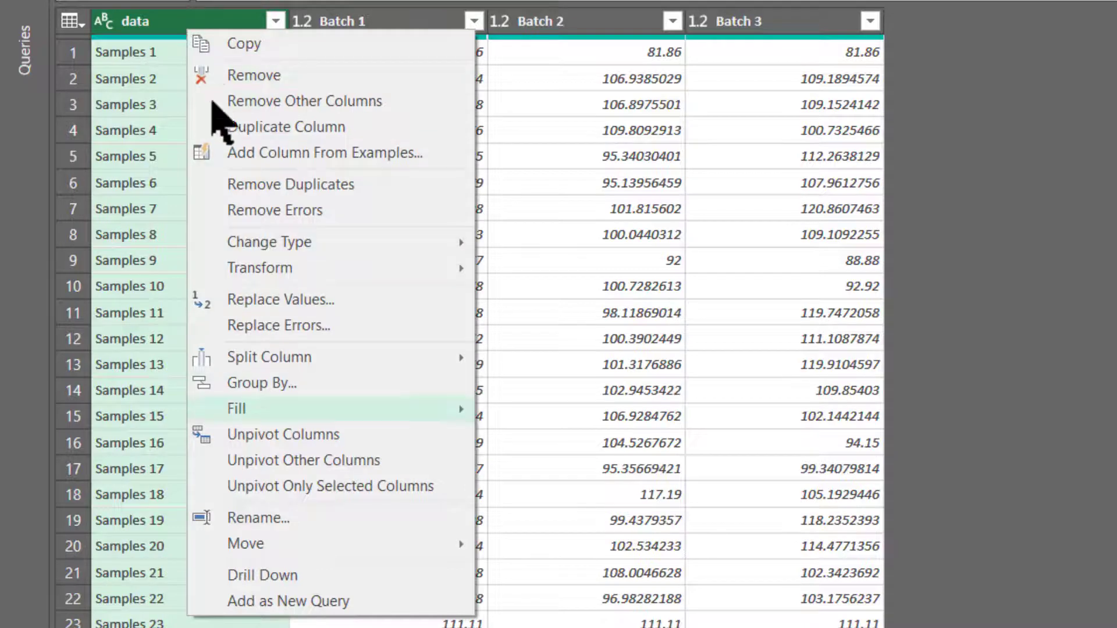
click(341, 466)
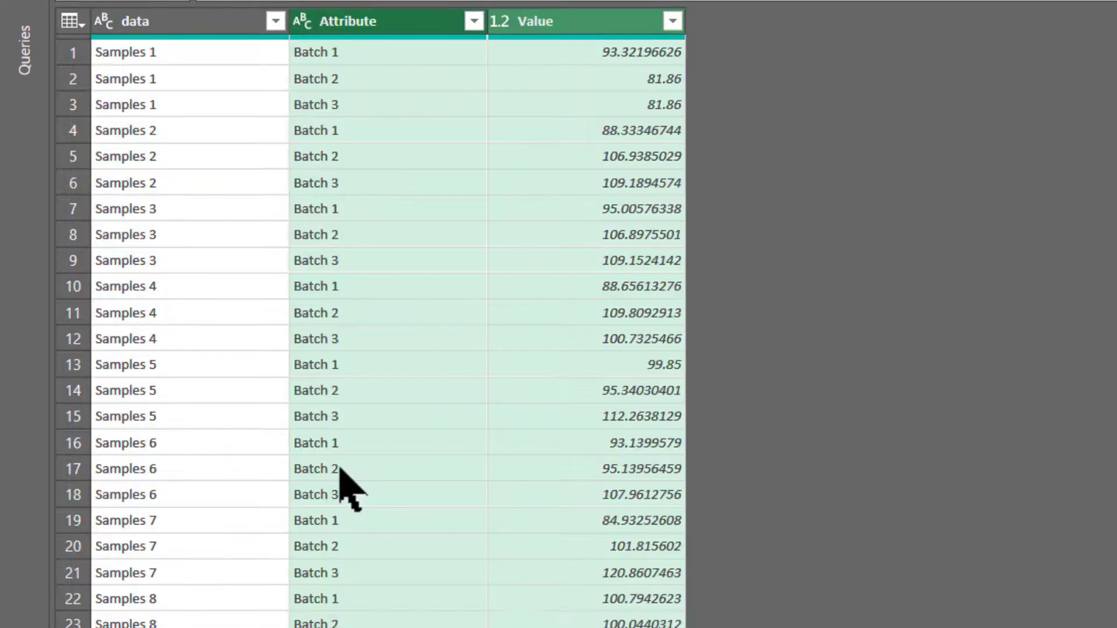
Rename the Attribute column as "Batches #"
double_click(381, 21)
text(Batches)
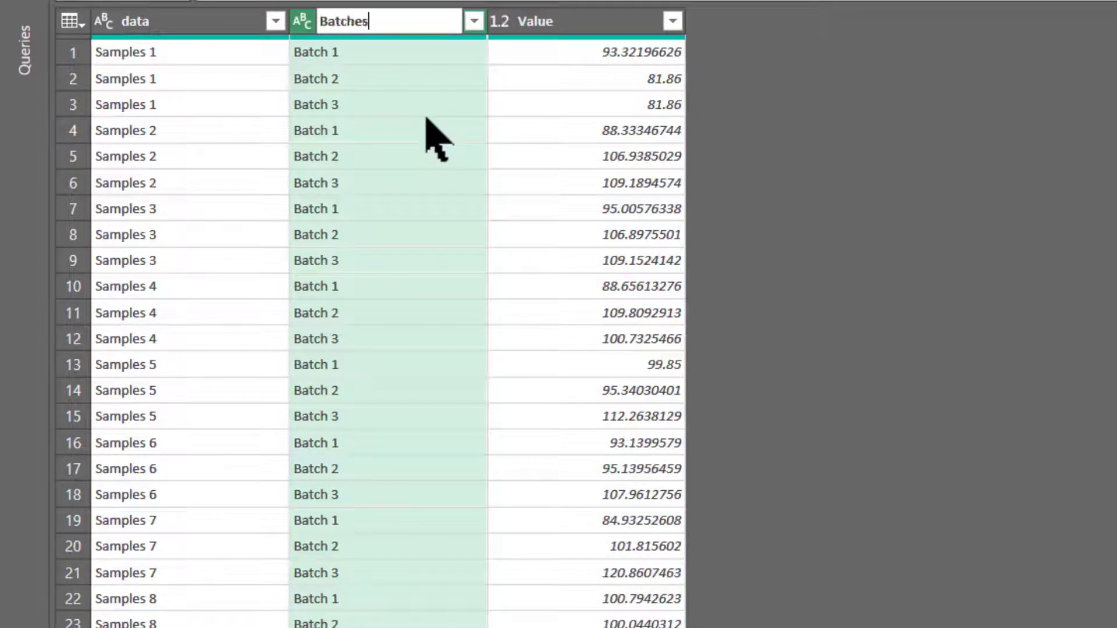
text( #)
key(Return)
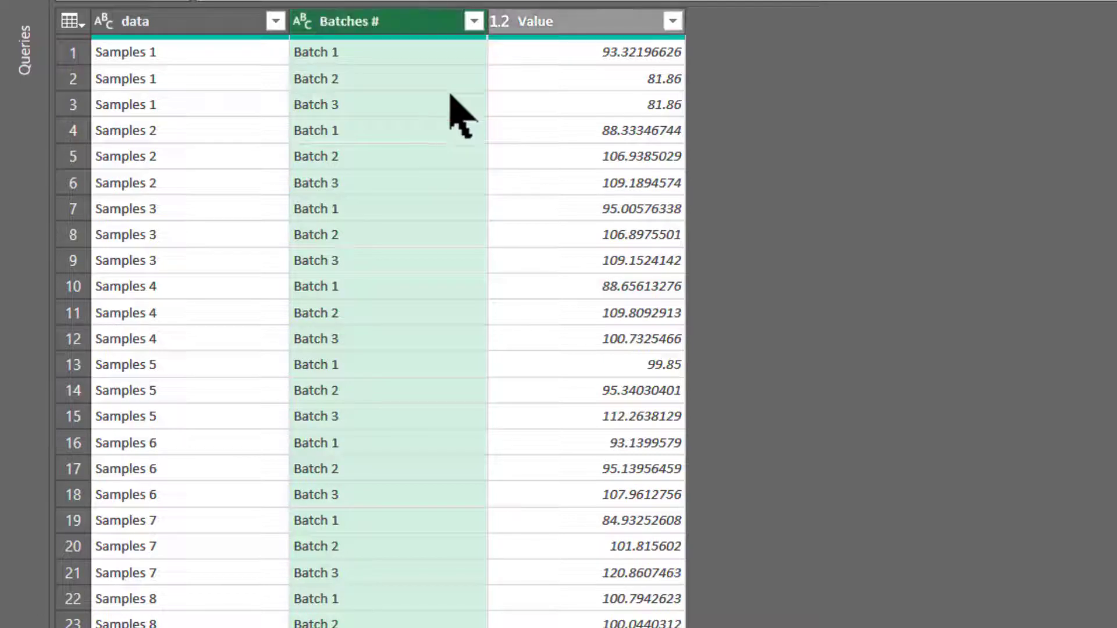
Rename the Value column as "Weight in gm" and the data column as "Sample #"
click(533, 17)
key(F2)
text(Weight in)
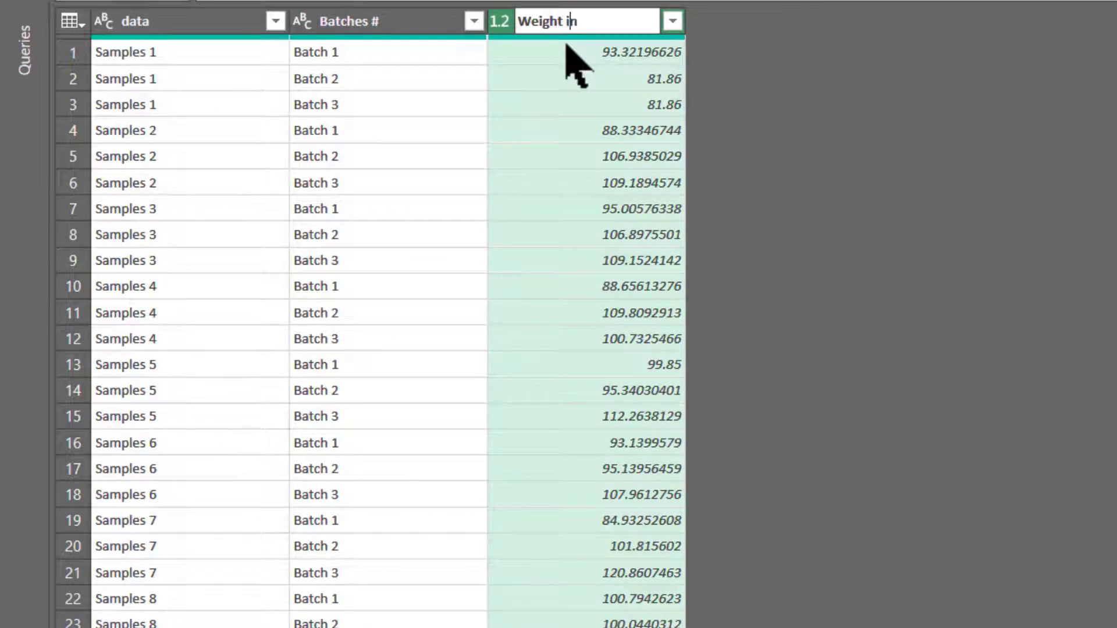
text( gm)
key(Tab)
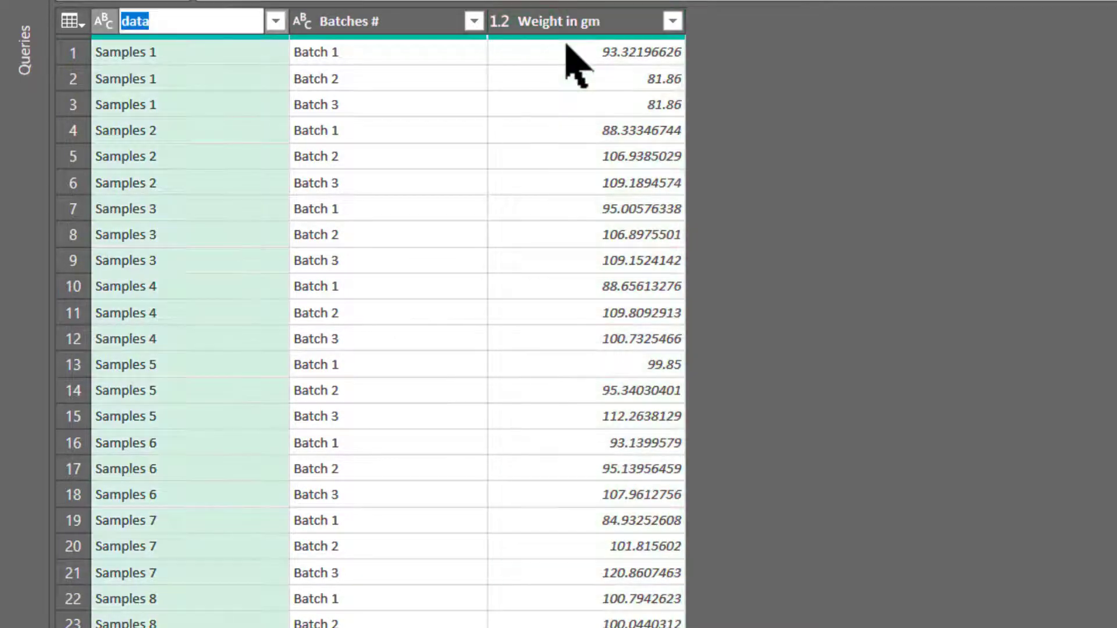
text(Sample )
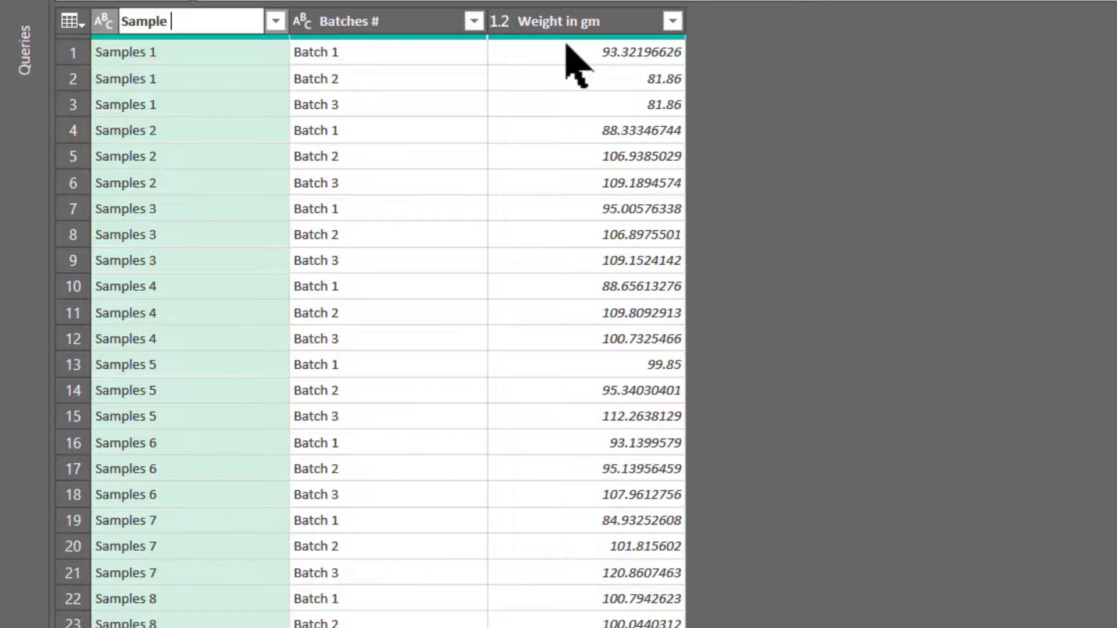
text(#)
key(Return)
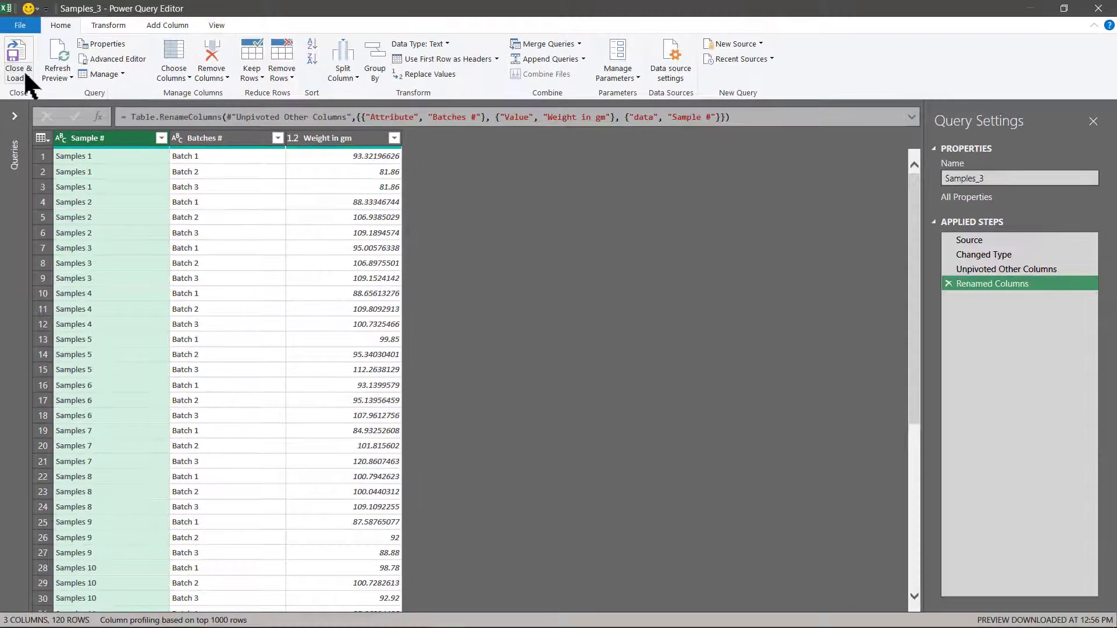
Load the query result as a table into the existing Box And whisker worksheet at cell G3 and close the side pane
click(23, 69)
click(53, 97)
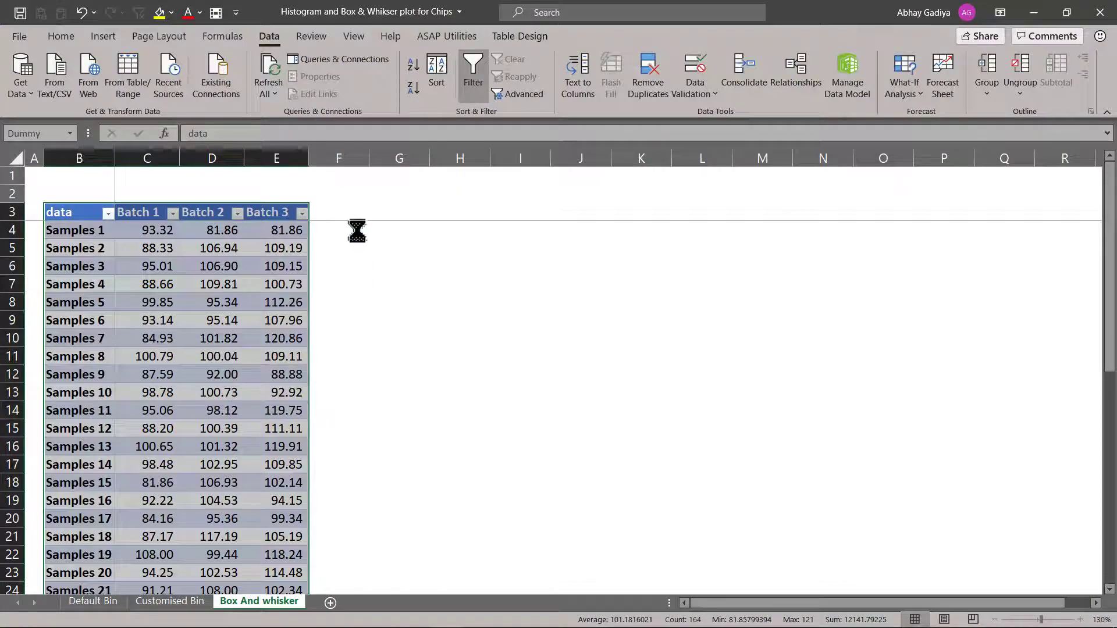
drag(180, 378, 772, 225)
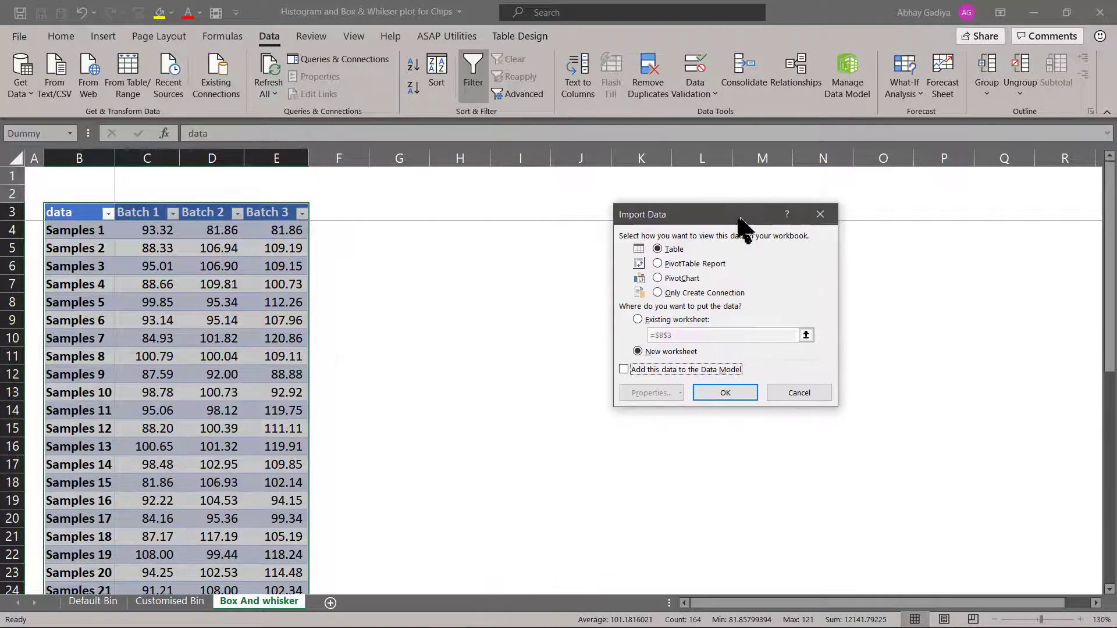
click(689, 320)
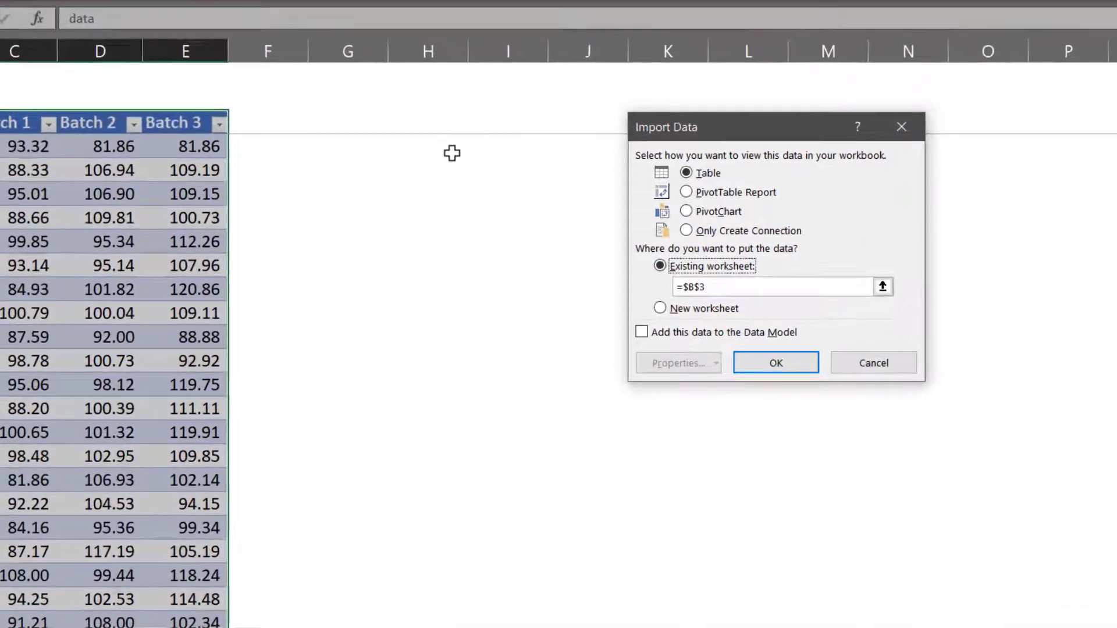
click(375, 122)
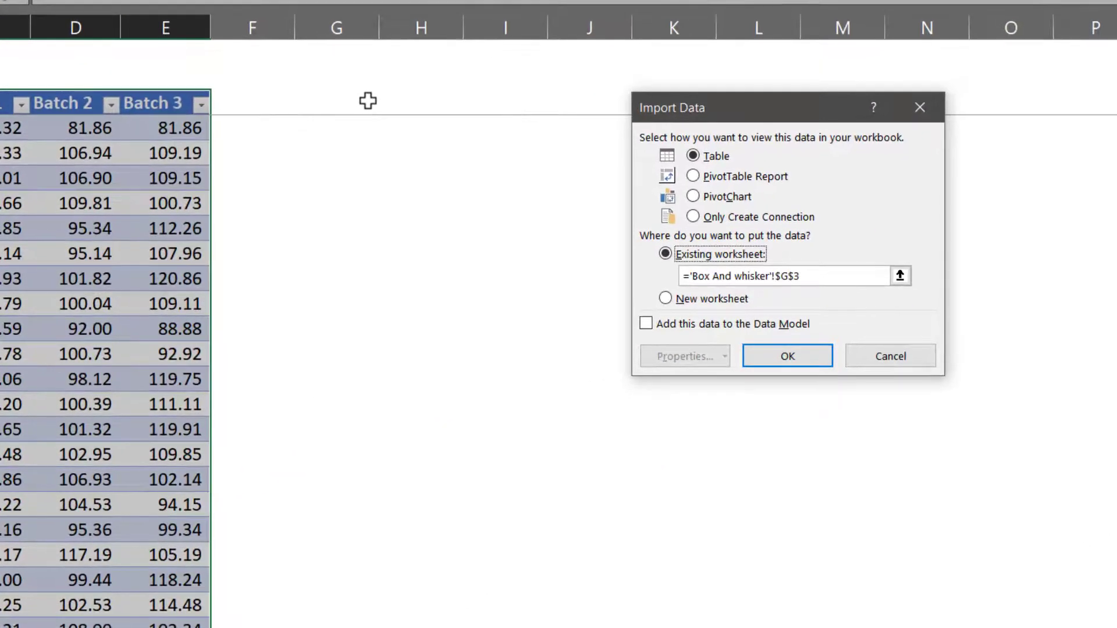
click(777, 361)
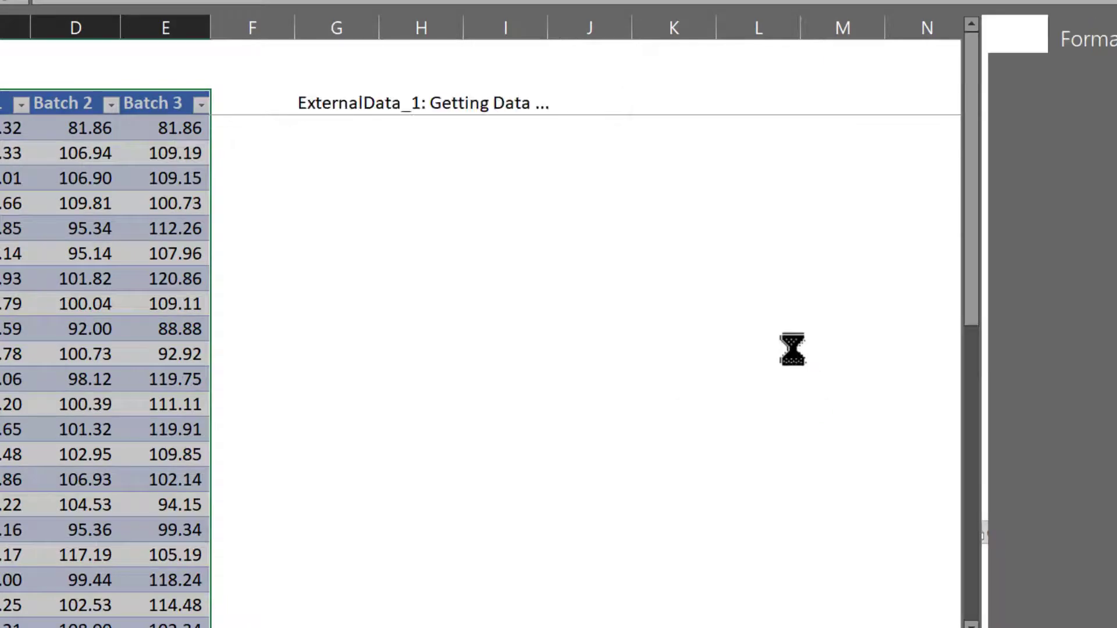
click(1097, 166)
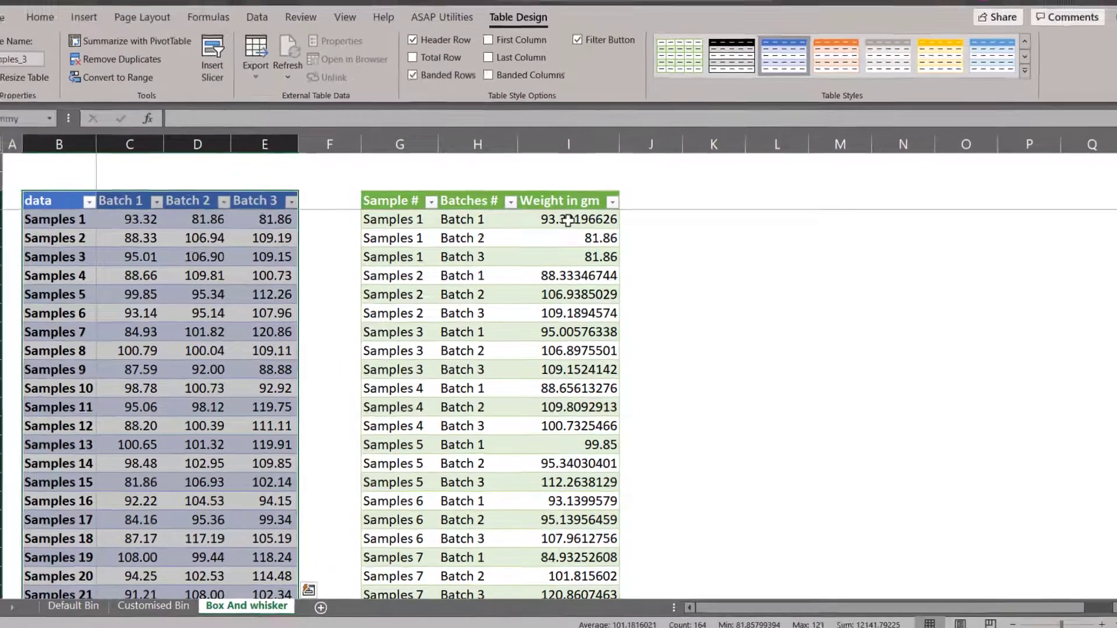
Insert a Box and Whisker chart based on the unpivoted table with the Weight in gm values
click(570, 128)
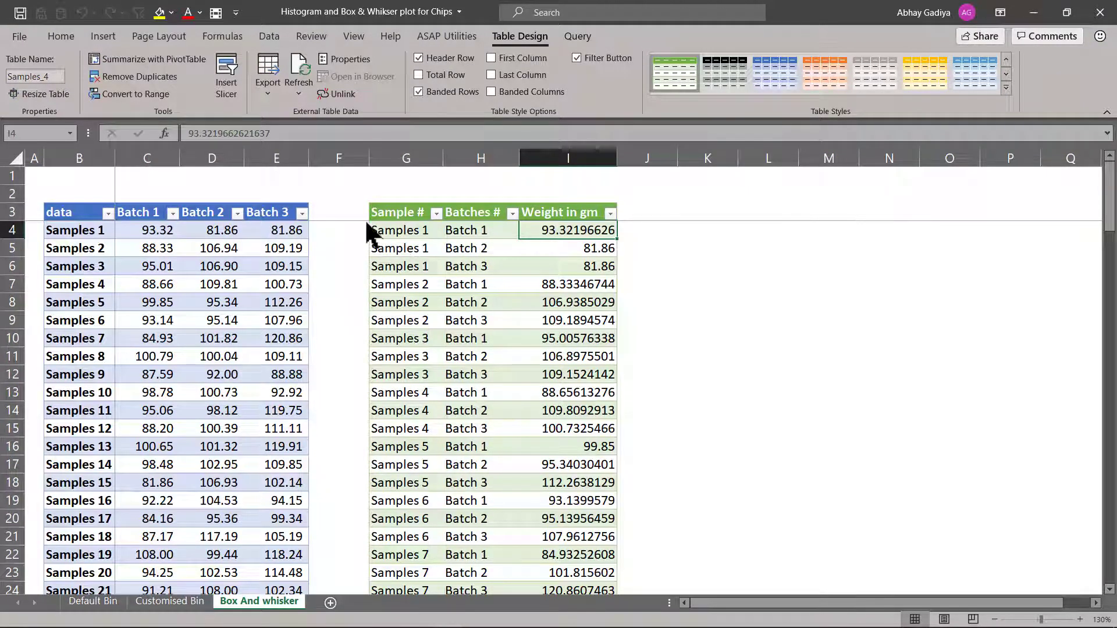
click(100, 36)
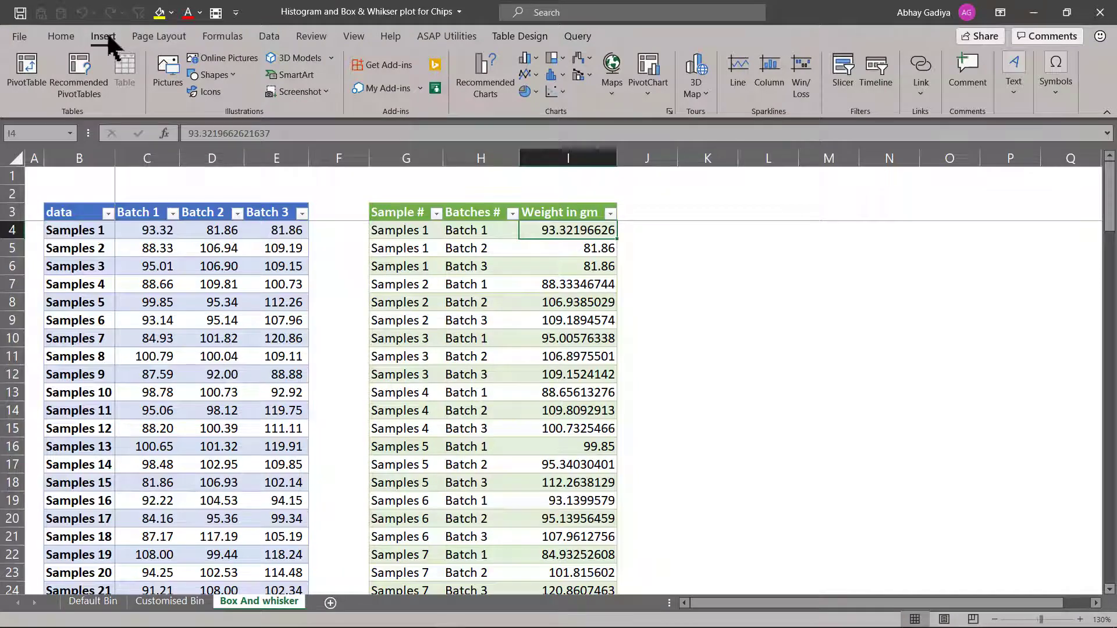
click(559, 74)
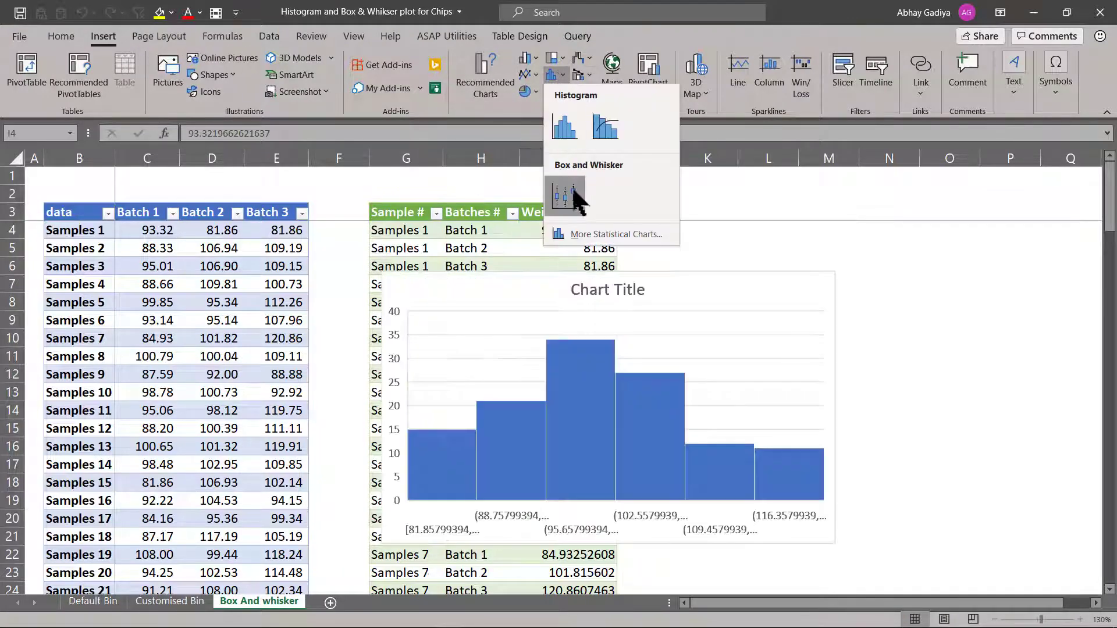
click(577, 198)
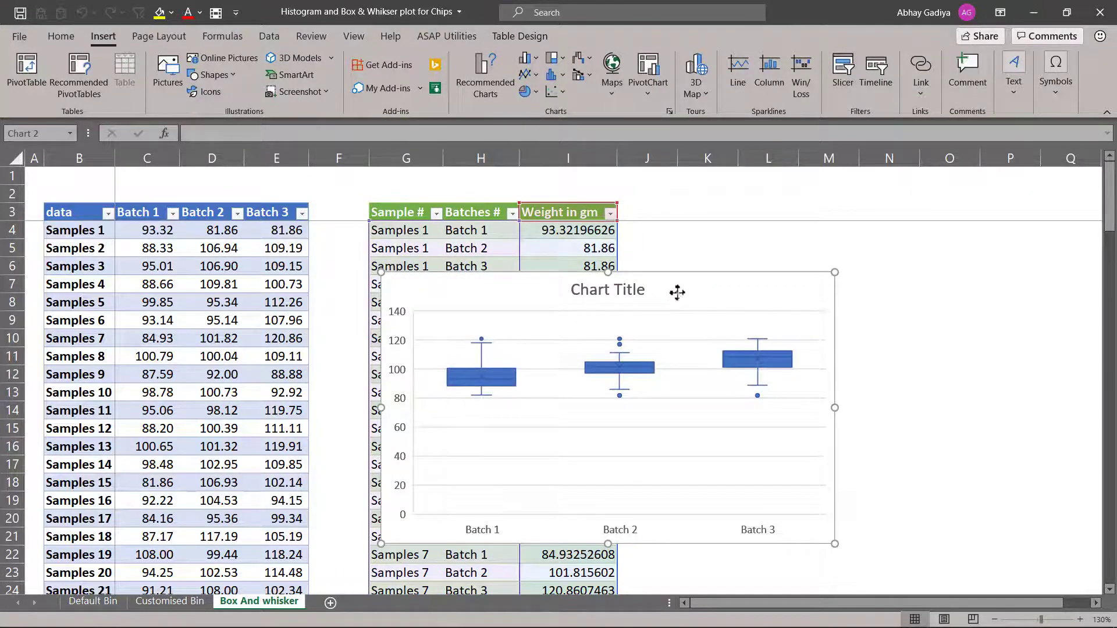
Move the box and whisker chart clear of the unpivoted table, into the empty columns beside it, and enlarge its width and height
drag(677, 292, 870, 262)
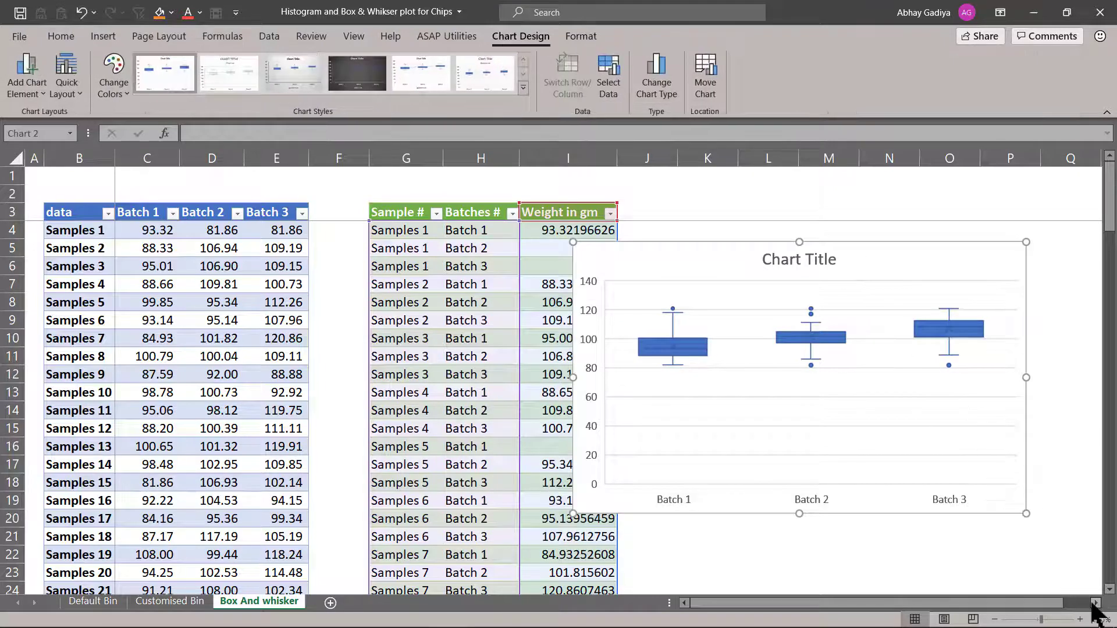
click(1094, 604)
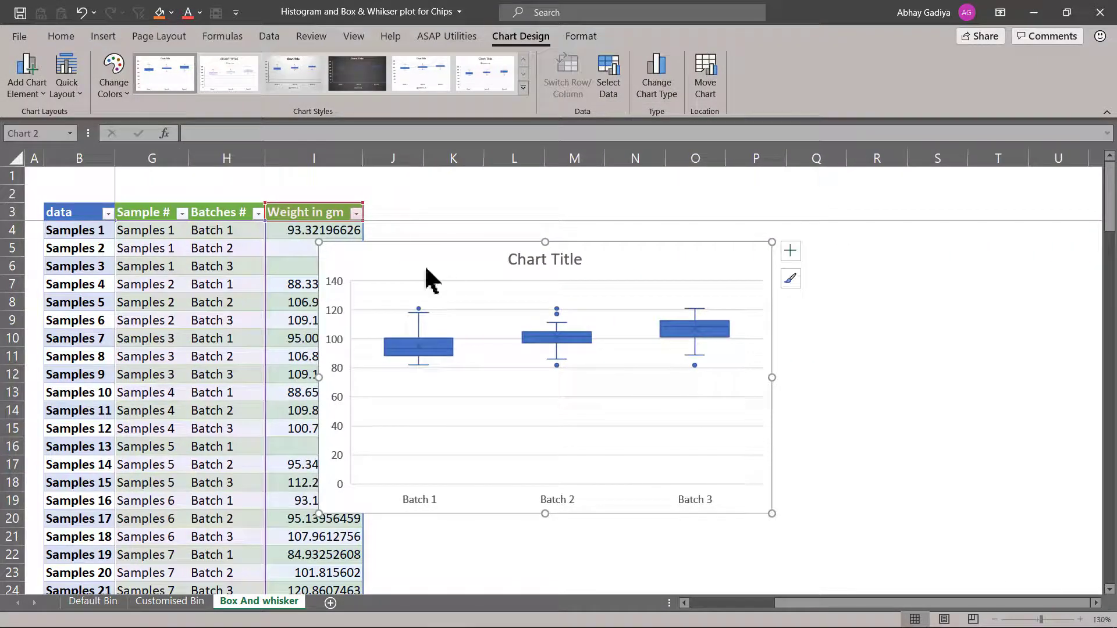
drag(444, 256, 499, 249)
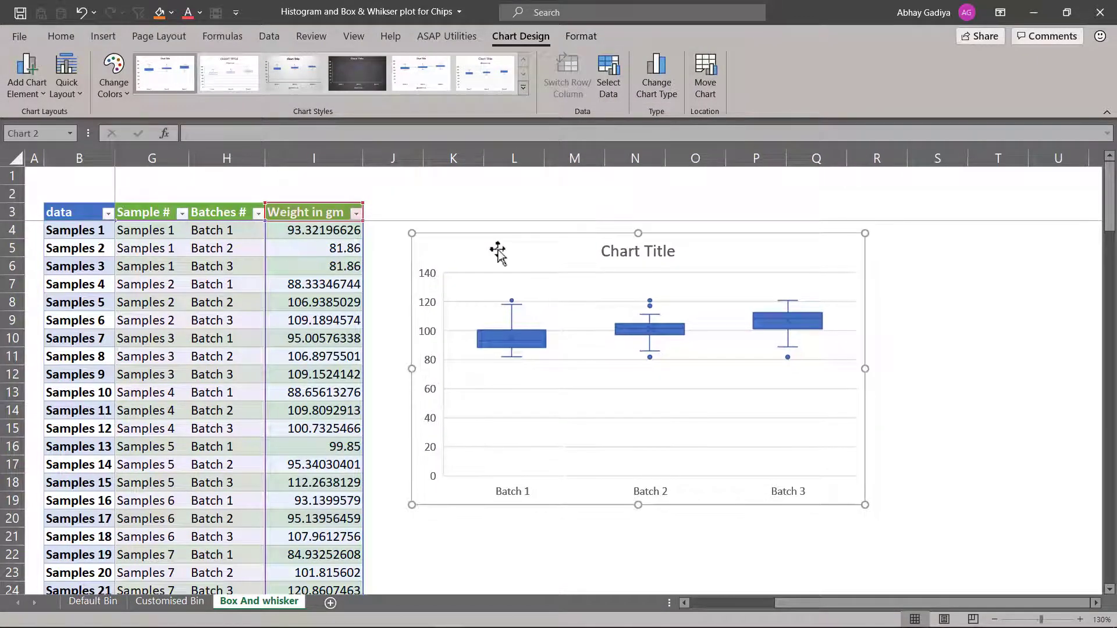
drag(907, 368, 1015, 368)
drag(716, 506, 690, 566)
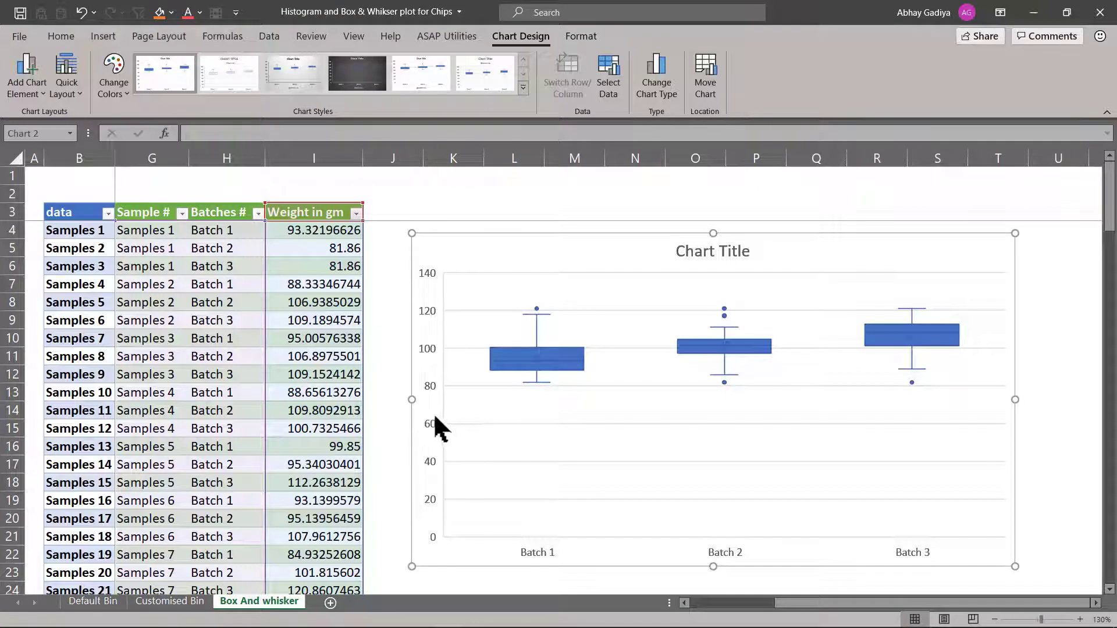
Set the minimum bound of the chart's vertical axis to 70, after trying 60
click(428, 413)
key(ctrl+1)
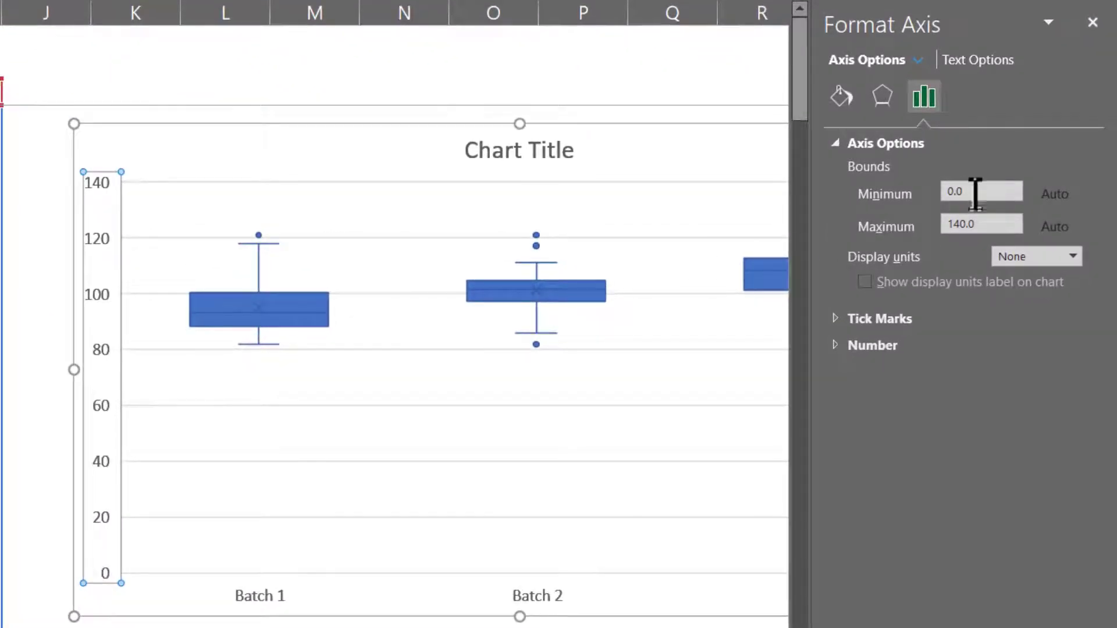
click(975, 192)
text(60)
key(Return)
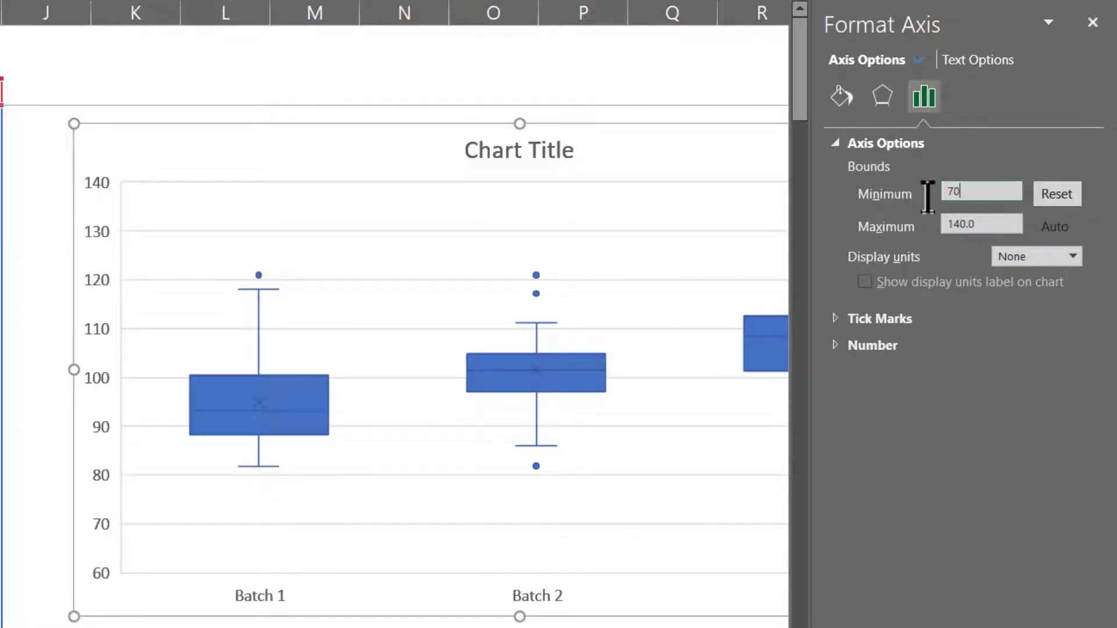
text(70)
key(Return)
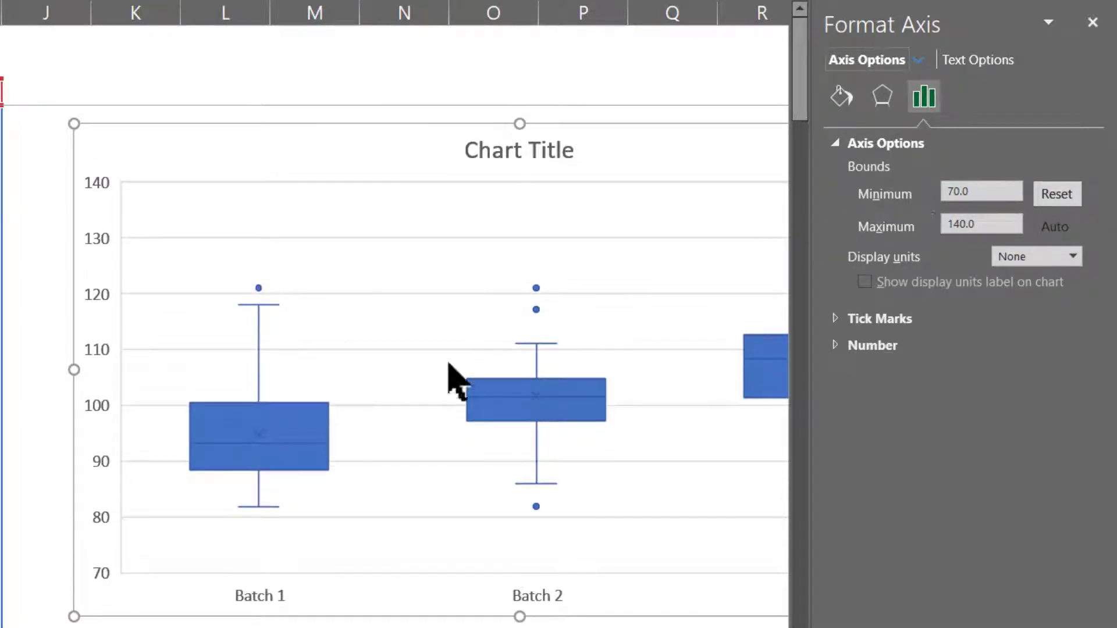
Set the box and whisker data series to No fill
click(313, 417)
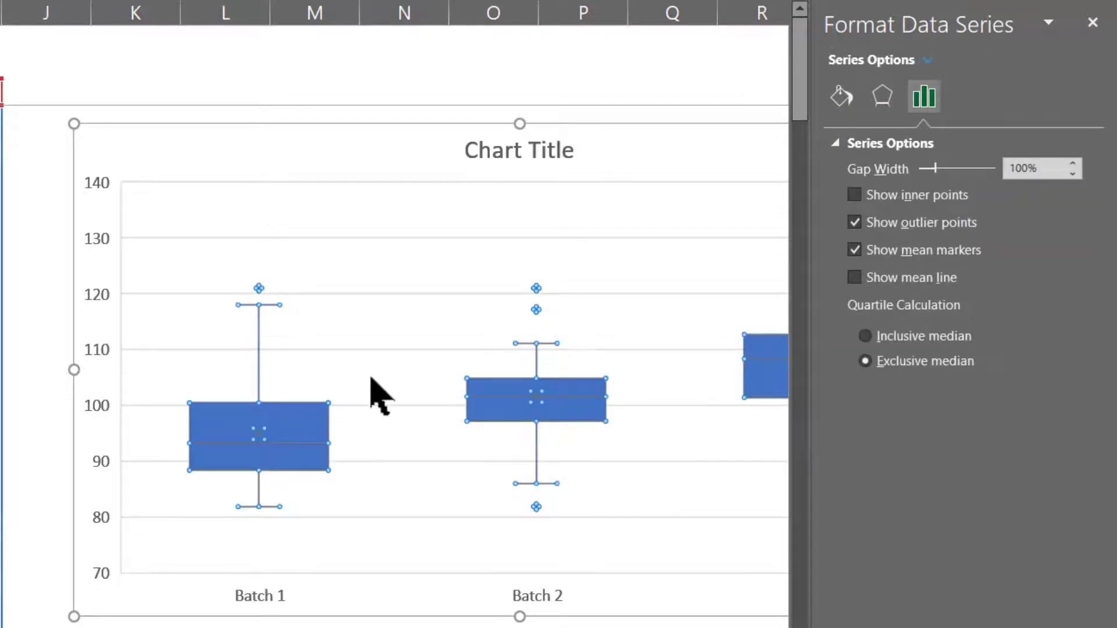
click(844, 99)
click(862, 144)
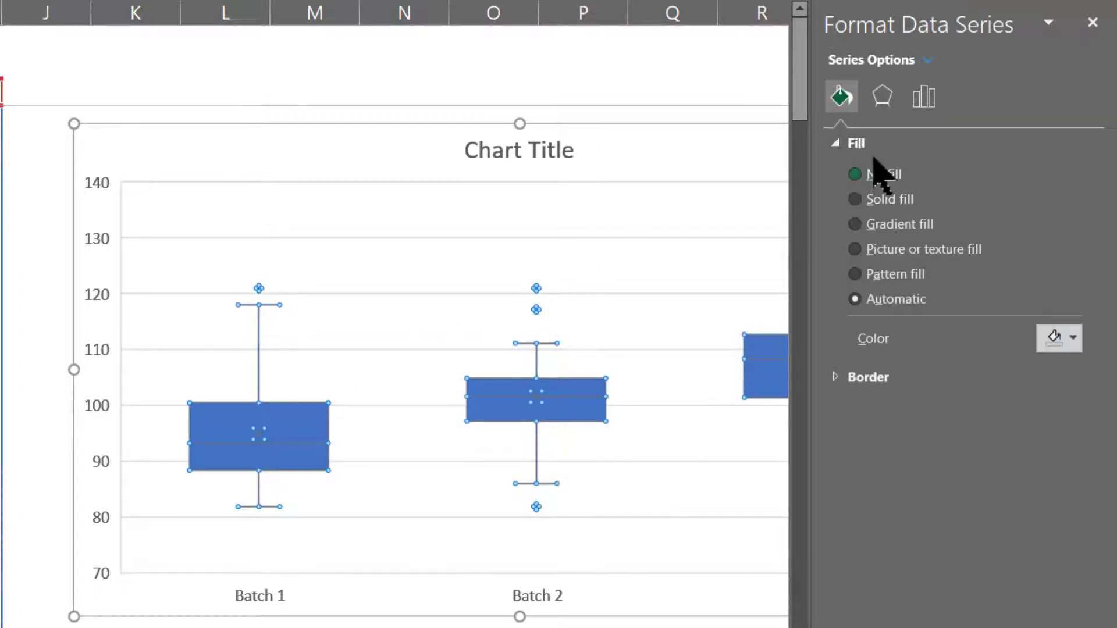
click(885, 175)
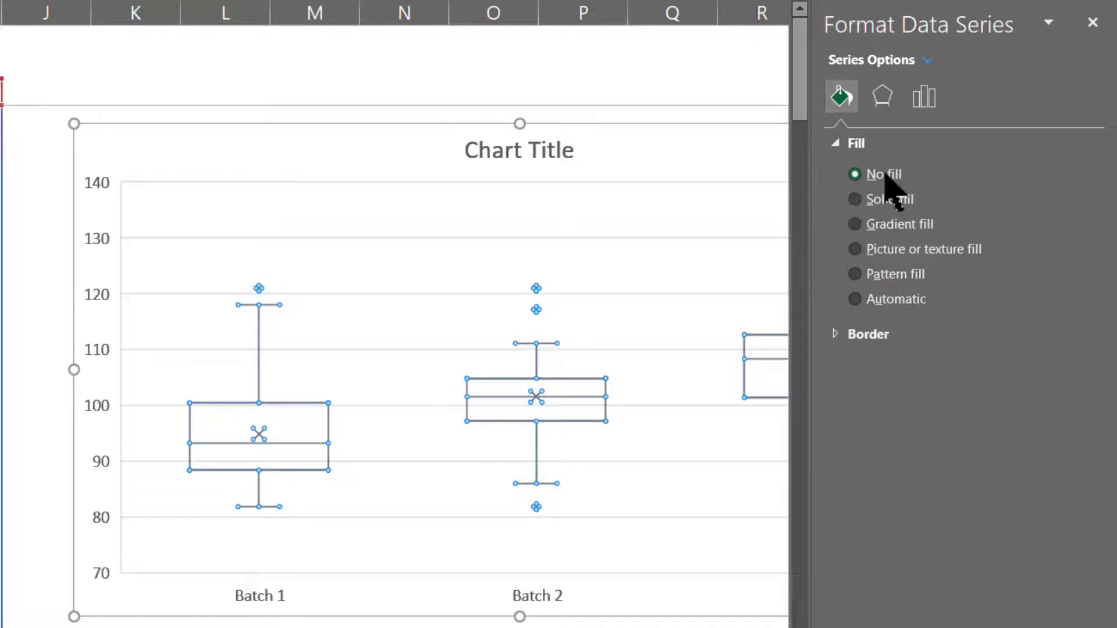
Format the chart's major horizontal gridlines with a palette colour, a 0.5 pt width and a dashed line type
click(184, 240)
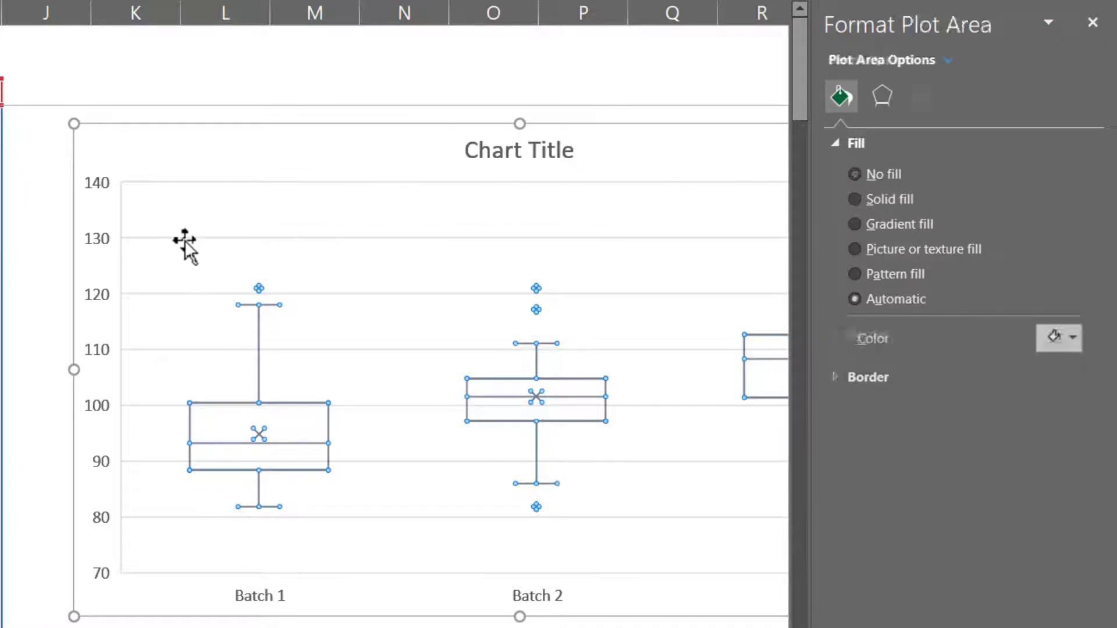
click(163, 237)
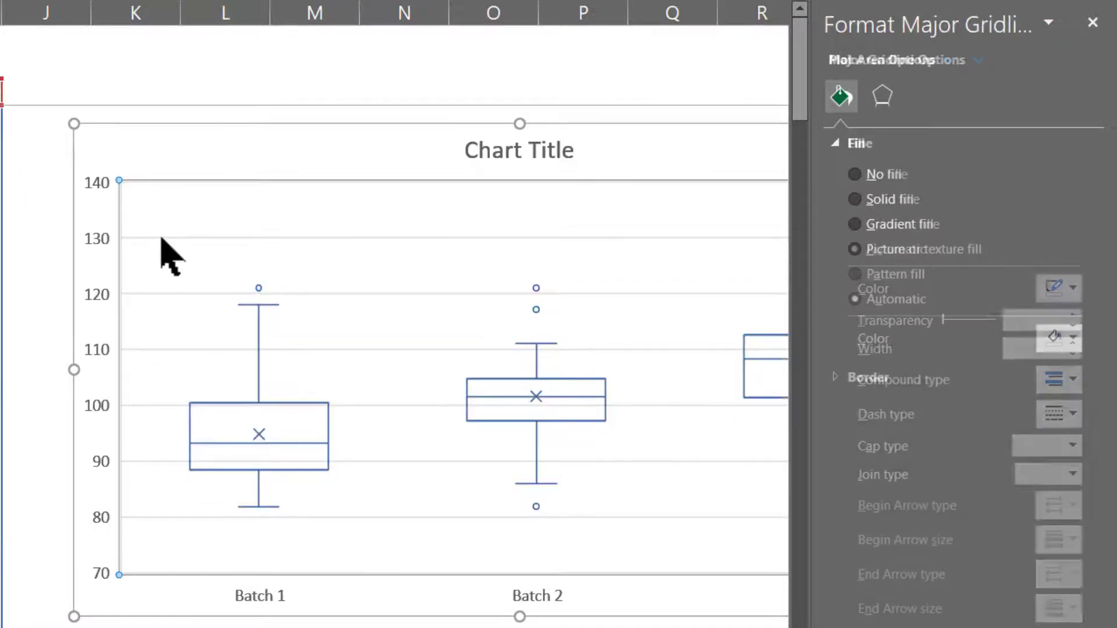
click(1073, 288)
click(950, 387)
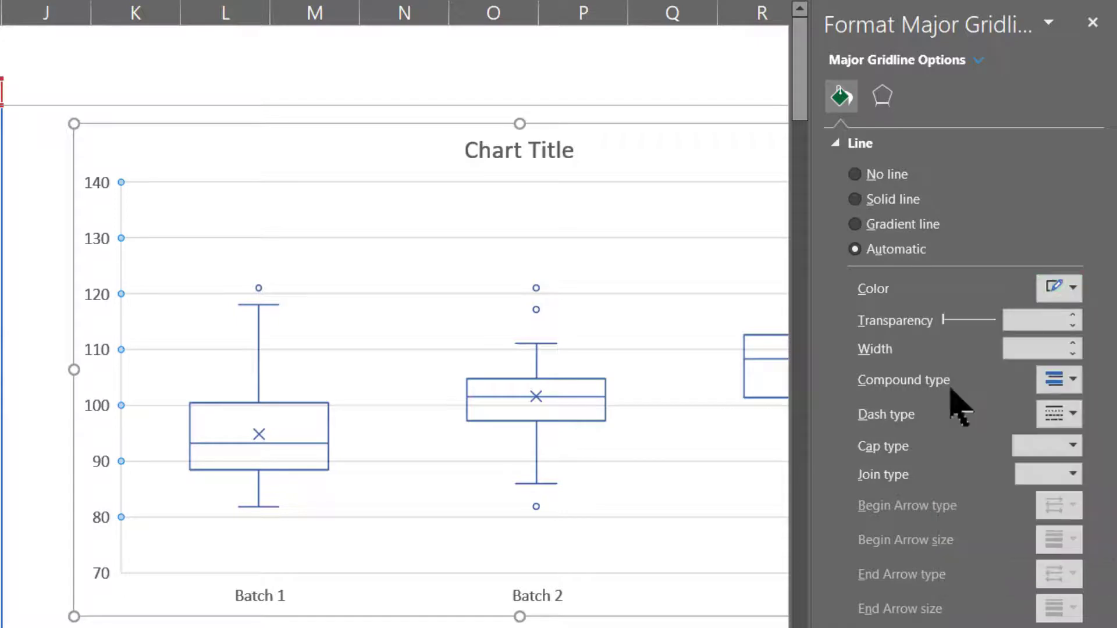
click(1073, 354)
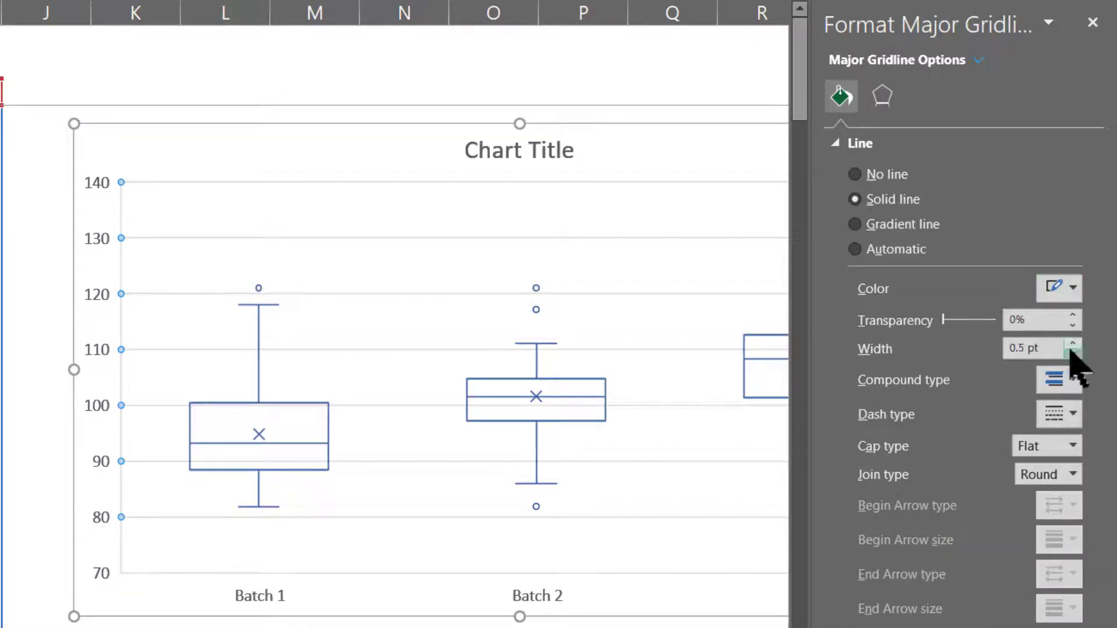
click(1071, 415)
click(1066, 486)
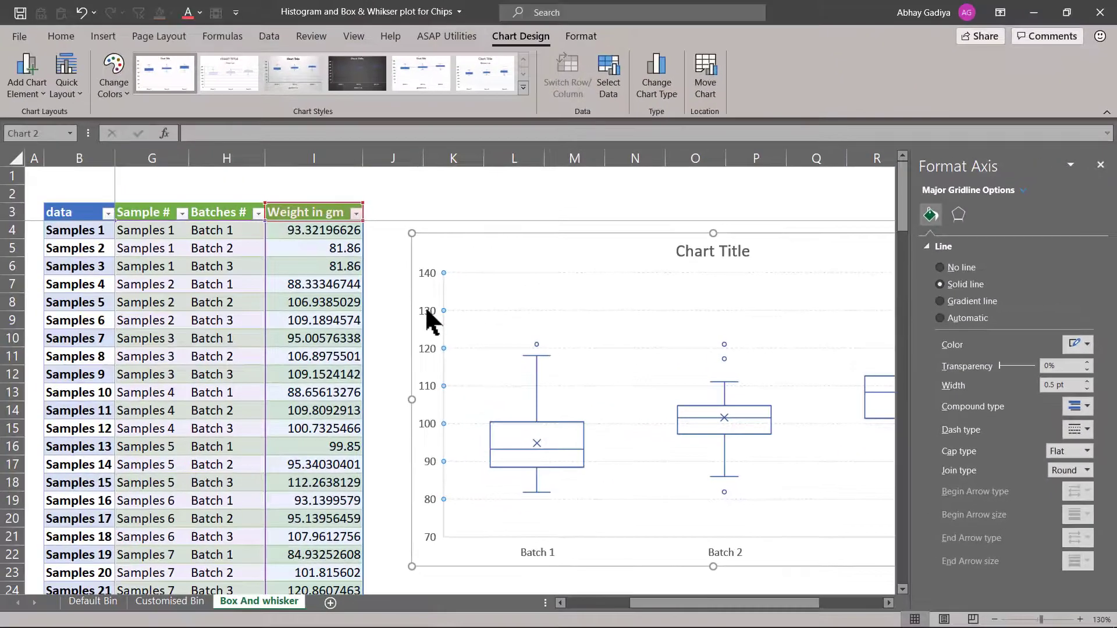
Set the font colour of the chart's vertical and horizontal axis labels to the darkest grey of the white theme column
click(426, 310)
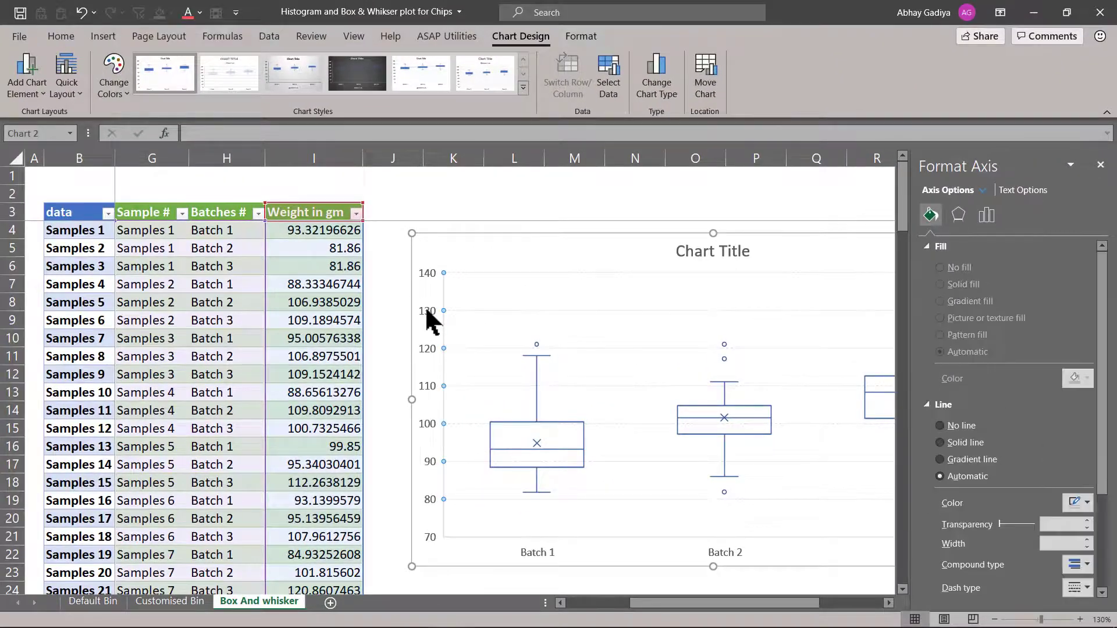
click(68, 33)
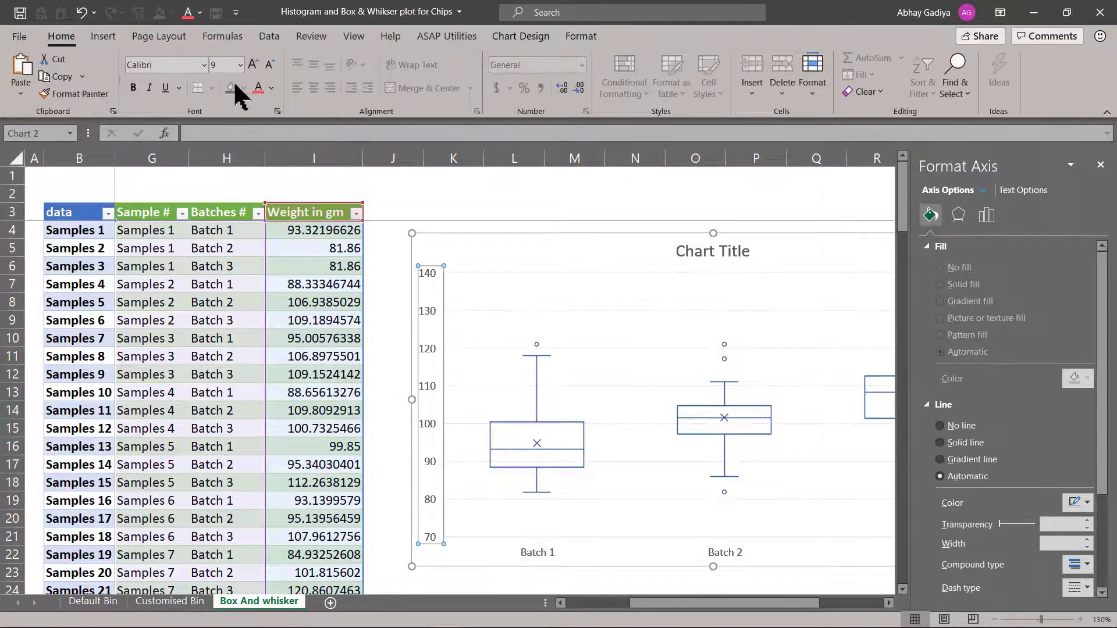
click(272, 88)
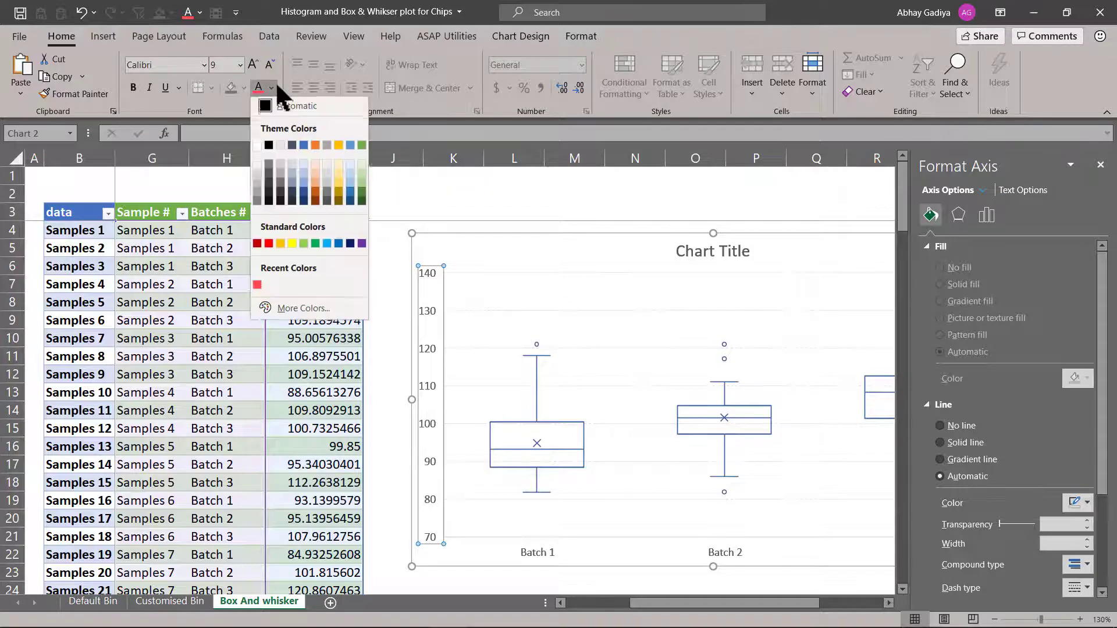
click(258, 197)
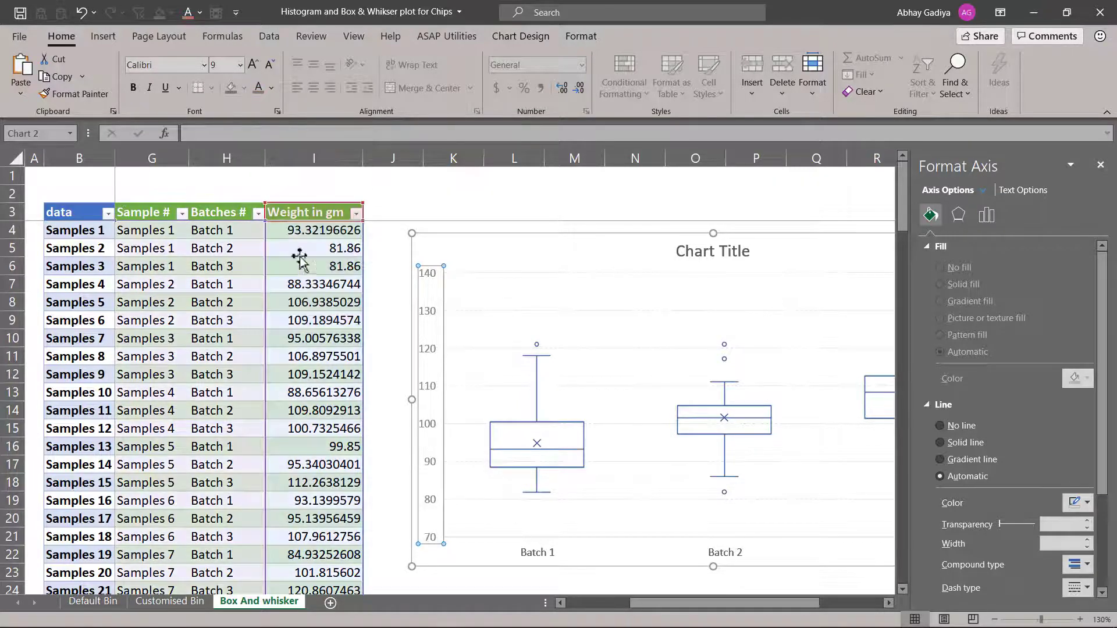
click(537, 556)
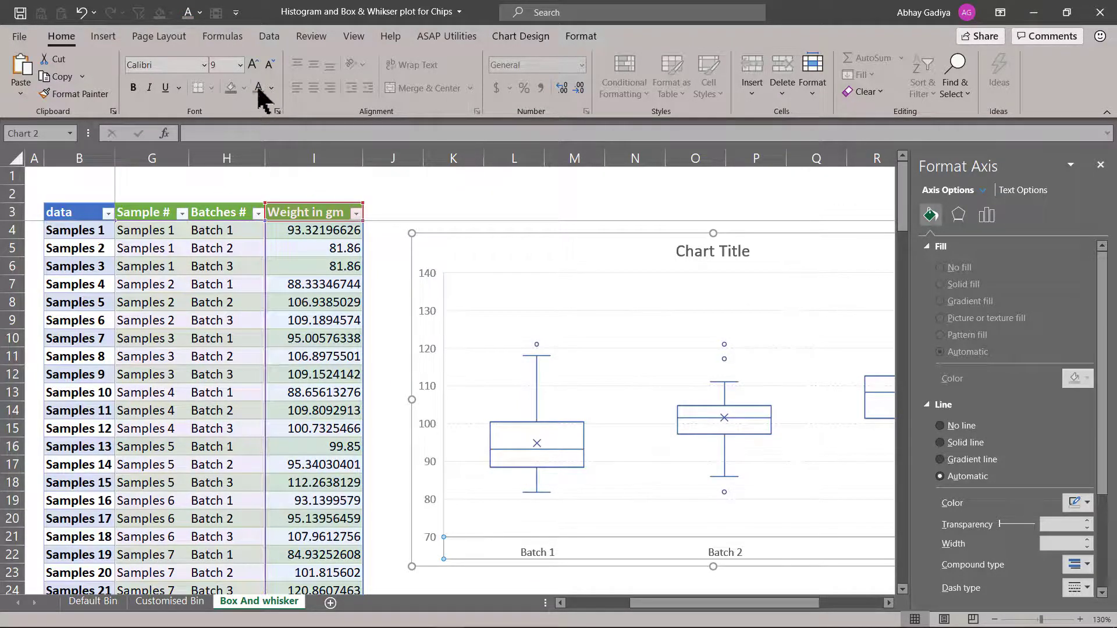
Delete the chart title and move the chart down slightly to leave free space above it
click(725, 252)
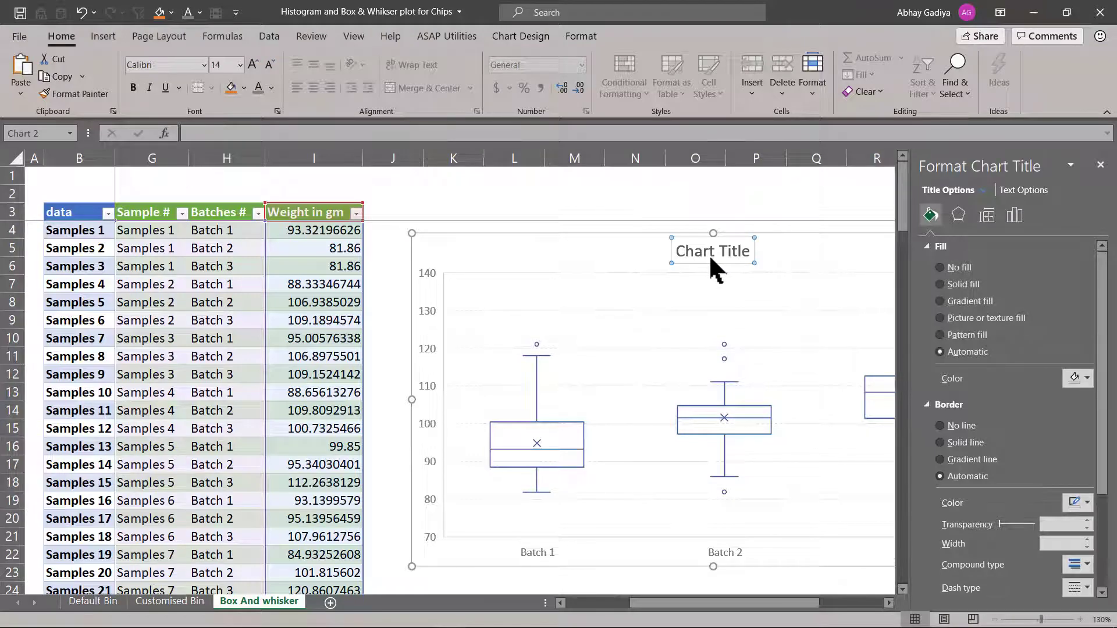
key(Delete)
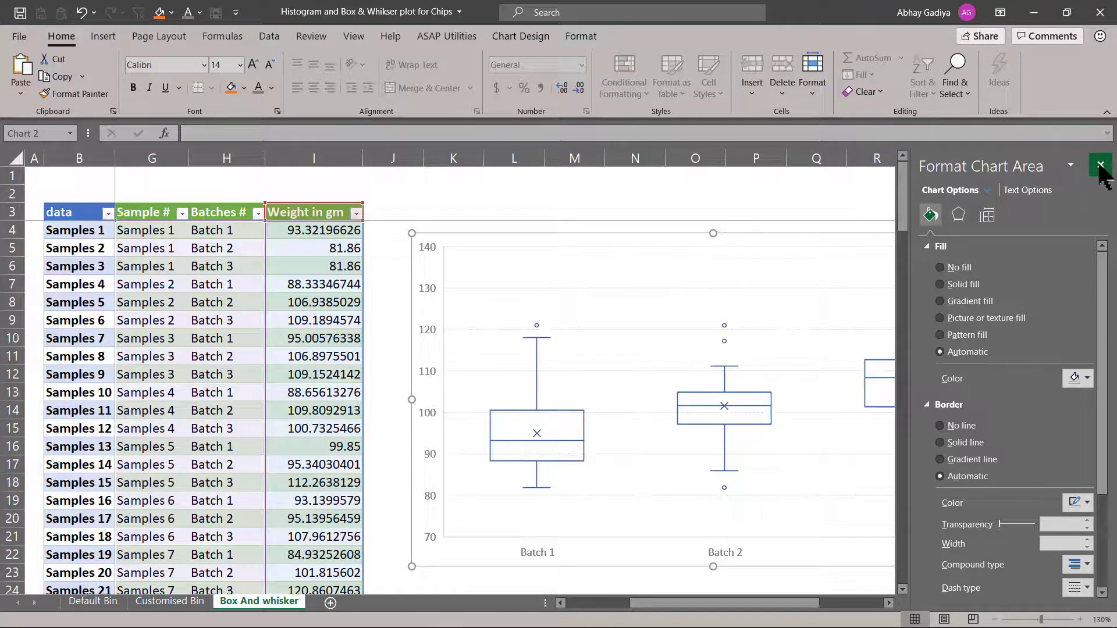
click(1100, 165)
click(1096, 603)
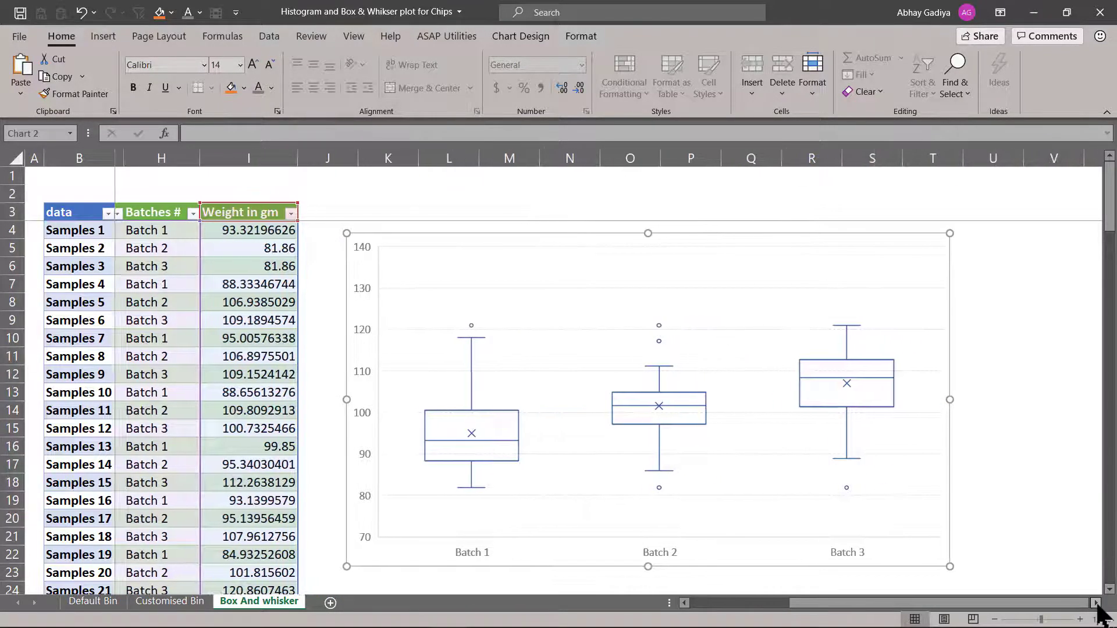
drag(478, 236, 469, 269)
click(417, 247)
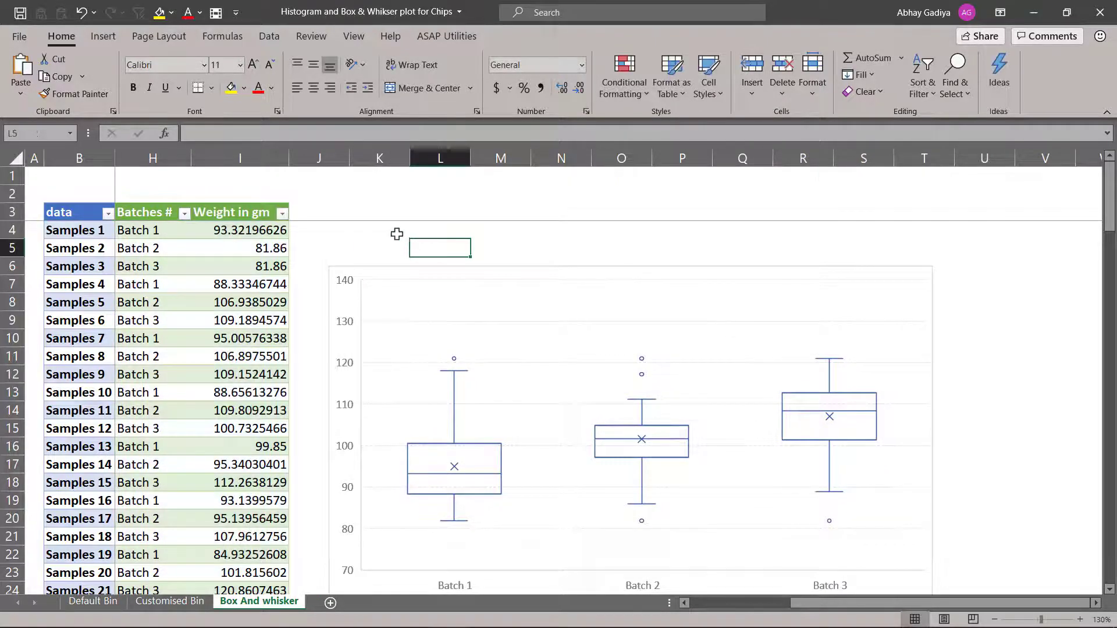
Insert an empty text box directly above the chart and match its width to the chart's edges
click(118, 37)
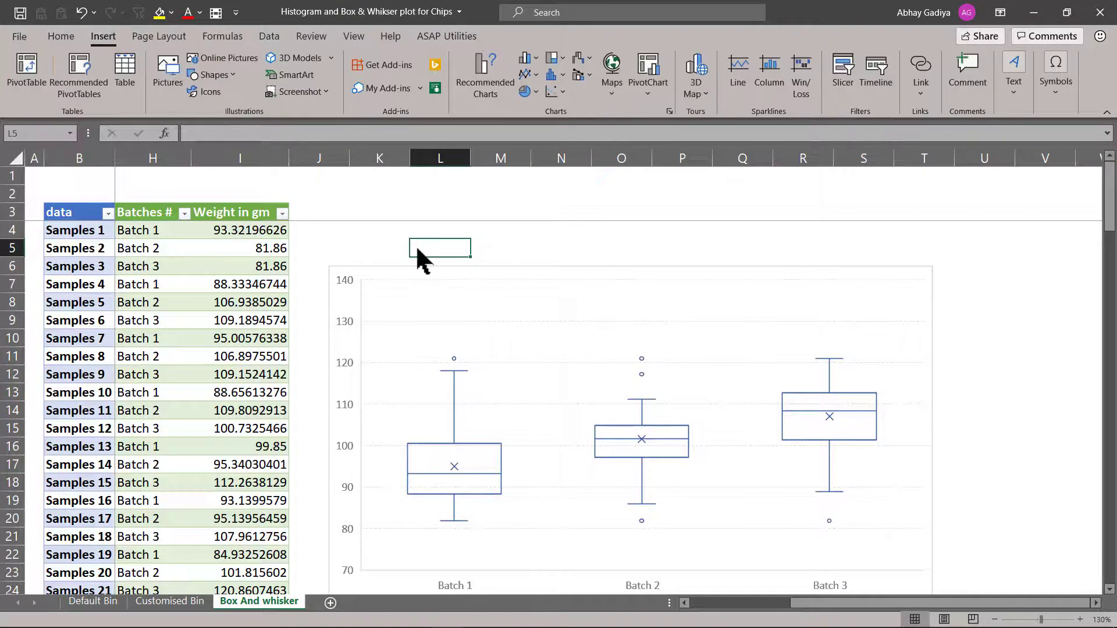
click(224, 72)
key(Escape)
drag(324, 233, 944, 263)
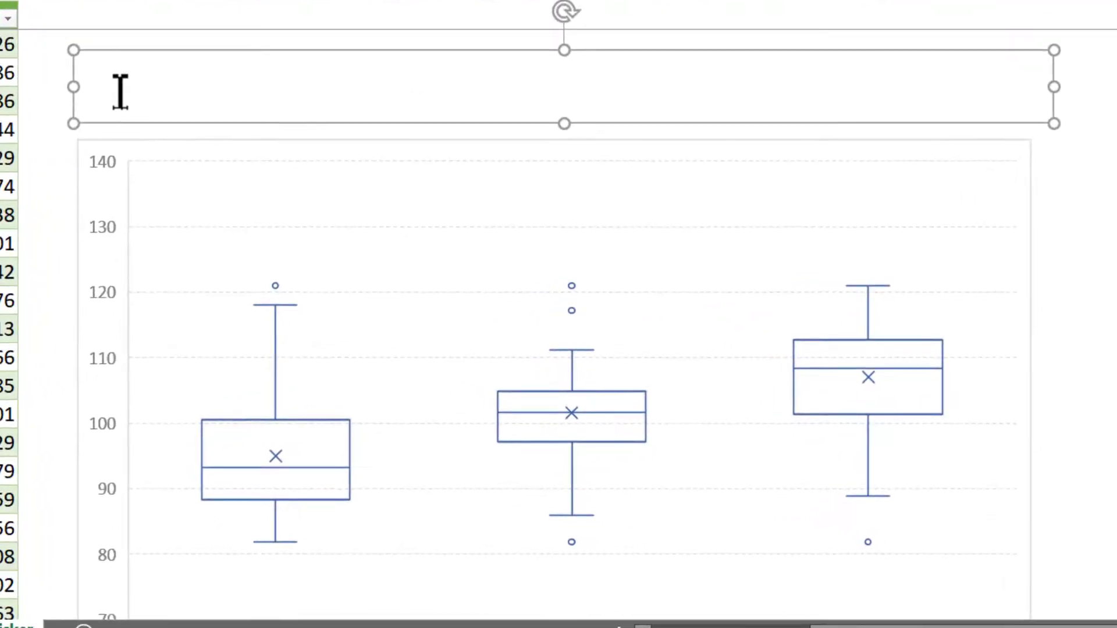
drag(72, 86, 80, 86)
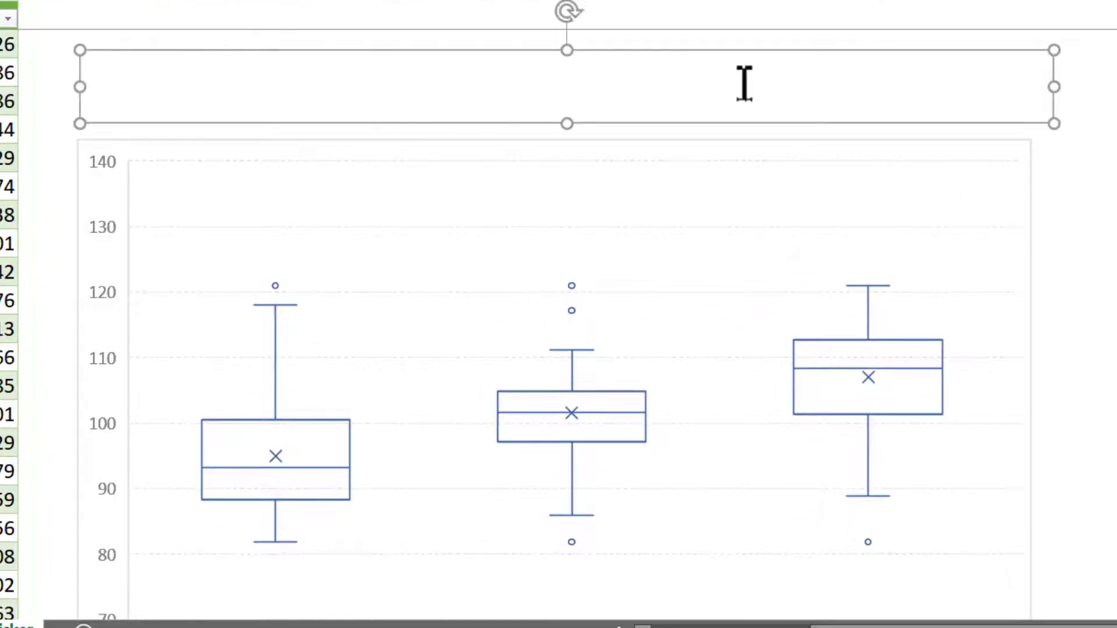
drag(1054, 83, 1030, 82)
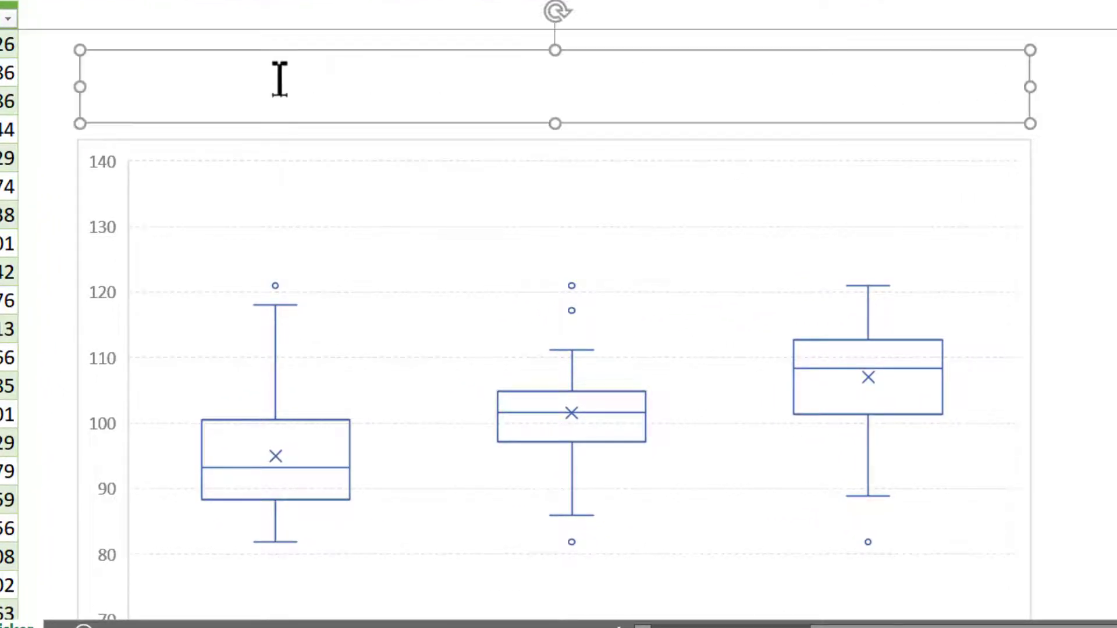
Enter "Batch 2 has ideal weight for all the samples nearby to 100 gm, Batch" in the text box
text(has ideal weight for all the)
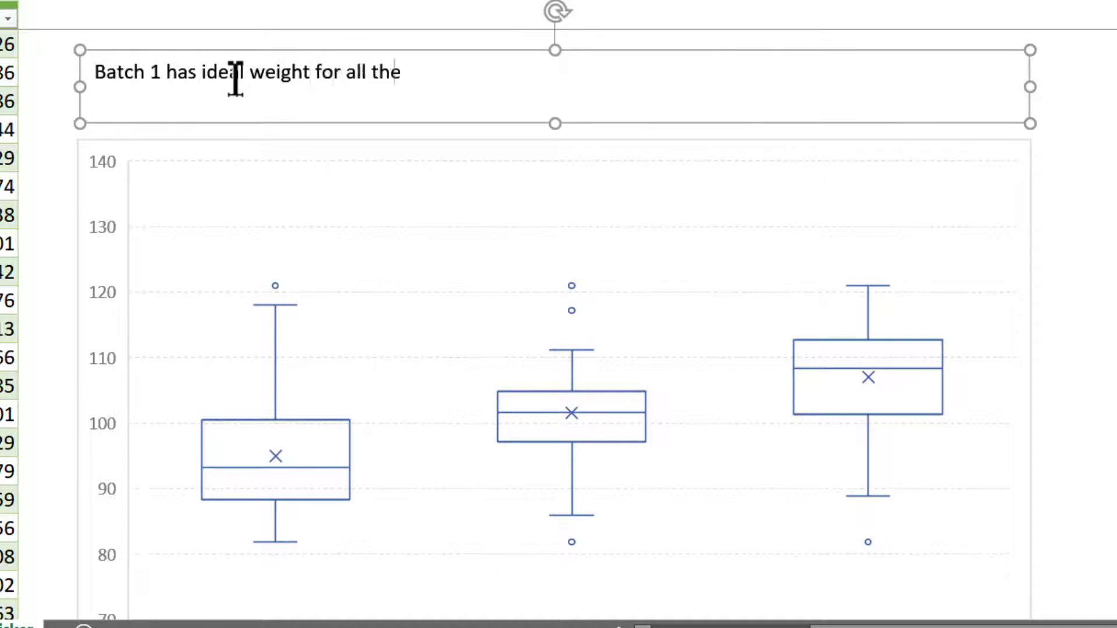
text( samples nearby to 100 gm, Ba)
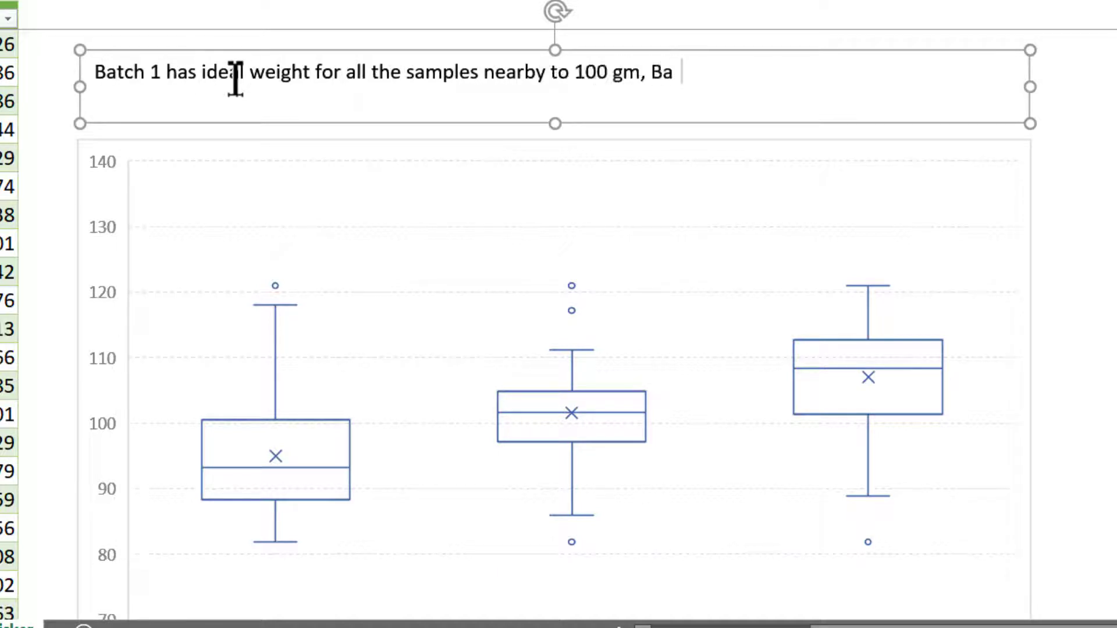
text(tch)
click(161, 72)
key(BackSpace)
text(2)
Continue the text box sentence with "1 has most packets with weight lesser than 100 gms and Batch 3 has packets with weight more than 100 gms."
click(707, 72)
text(1 has most packets with weight le)
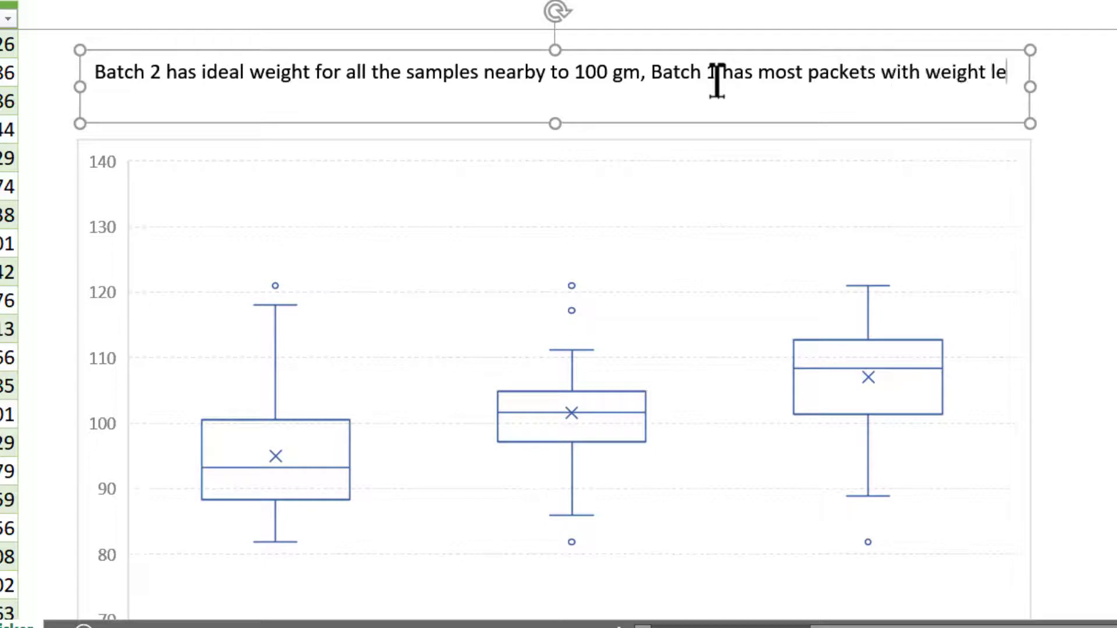
text(sser than 100 gms and Batch 3 has packets with weight more than )
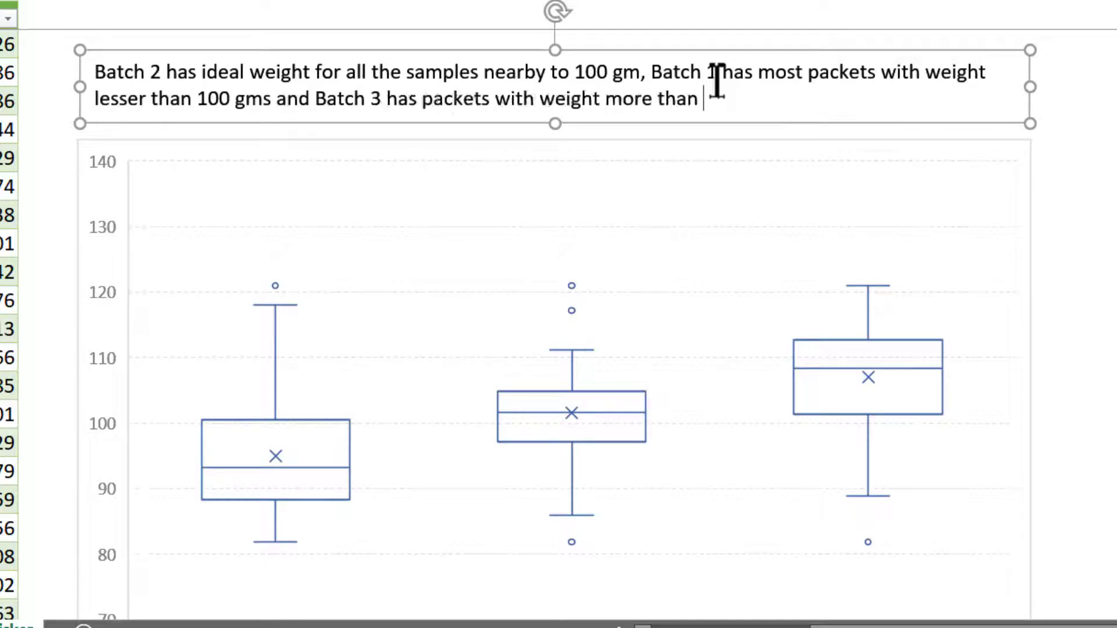
text(100 gms.)
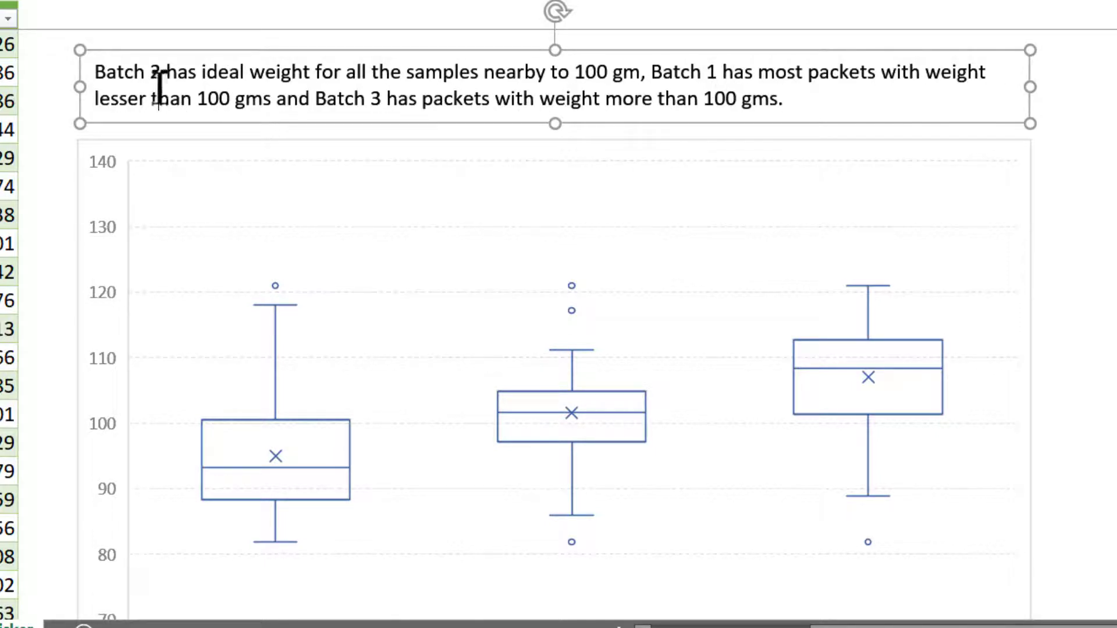
Colour all of the text box's text grey and make "Batch 2" bold
drag(164, 73, 107, 79)
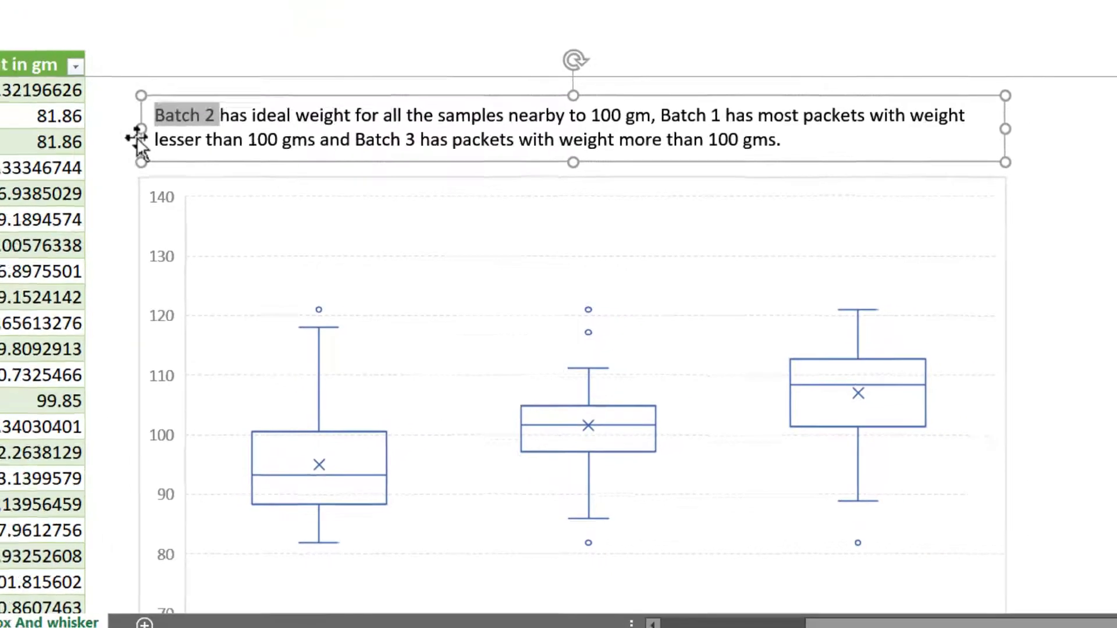
click(80, 87)
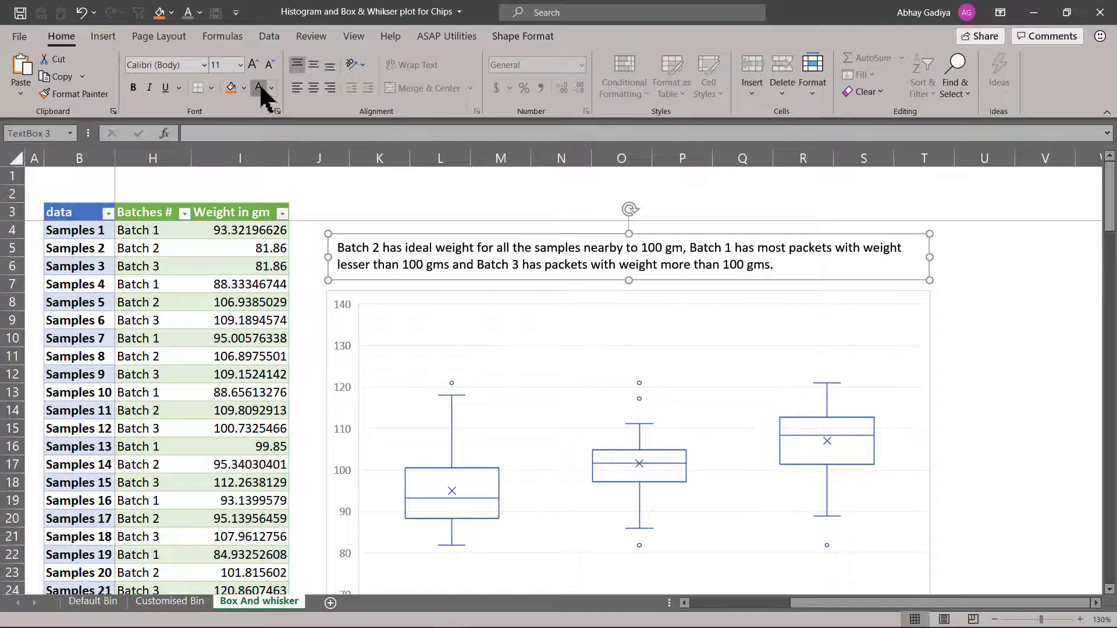
drag(382, 248, 332, 248)
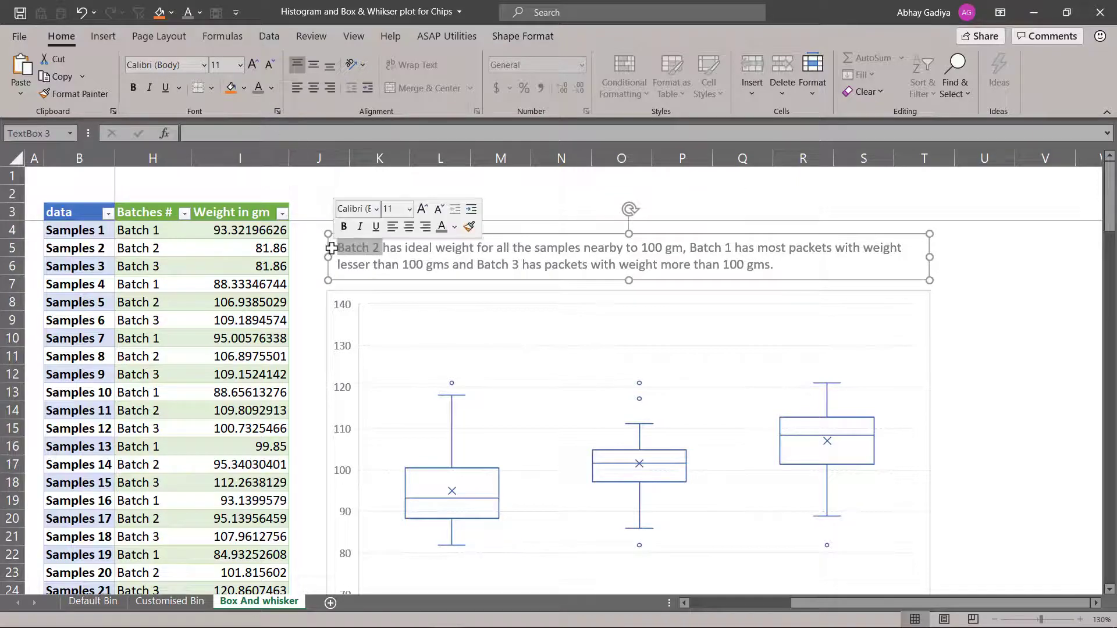
click(133, 87)
Format the word "nearby" in the text box as size 12, light green and bold
click(616, 251)
double_click(593, 207)
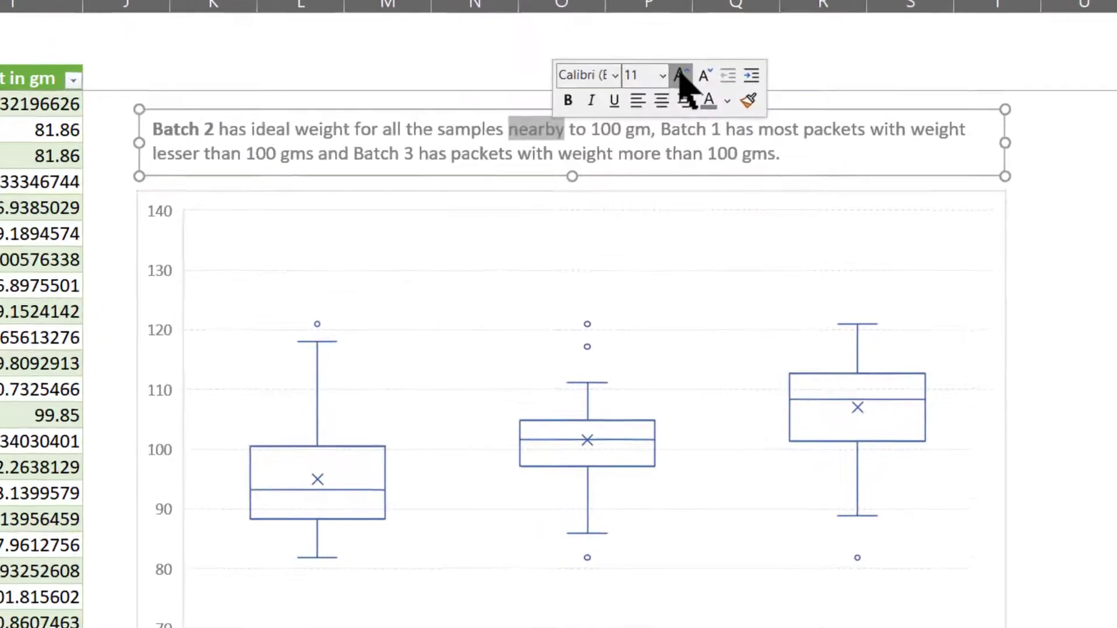
click(733, 180)
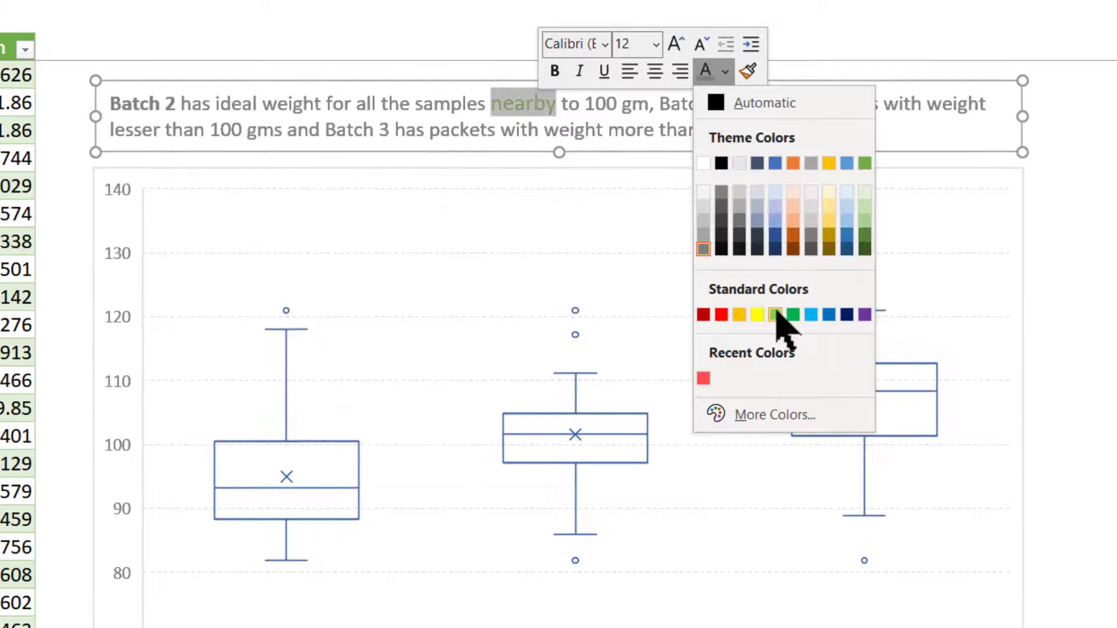
click(776, 314)
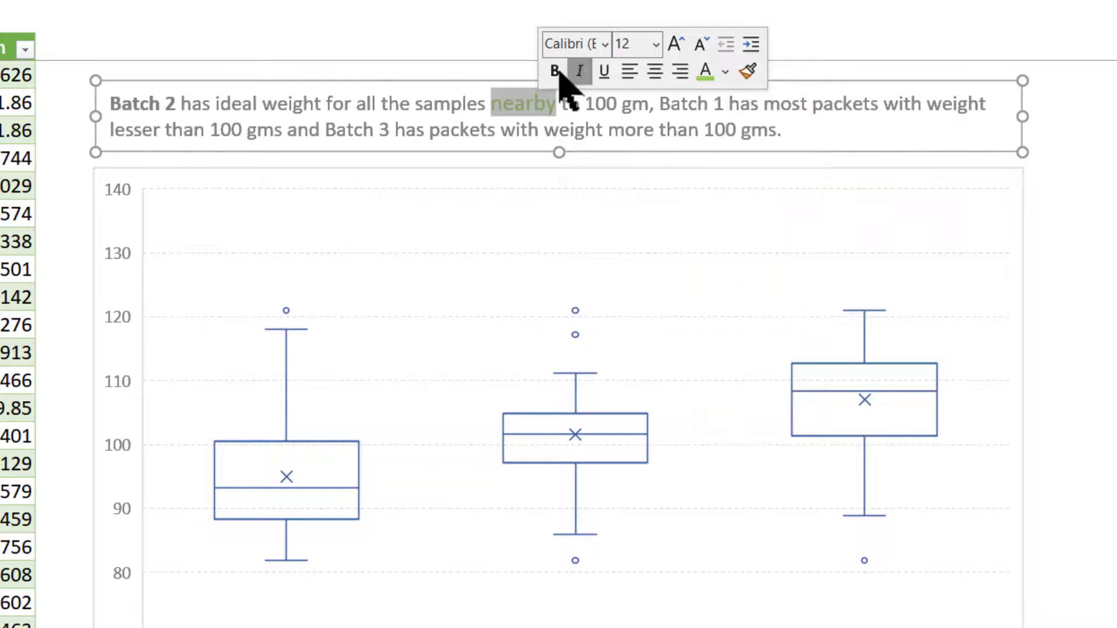
Make "Batch 1" bold and format the word "lesser" in the recently used red, size 12 and italic
drag(728, 104, 662, 104)
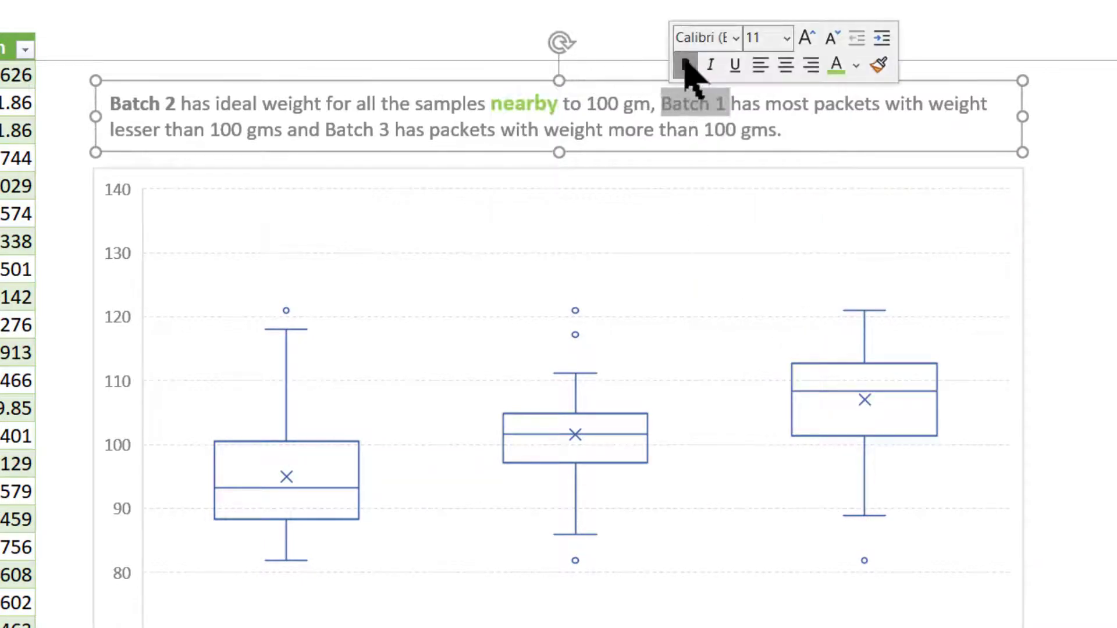
click(690, 65)
double_click(146, 125)
click(330, 84)
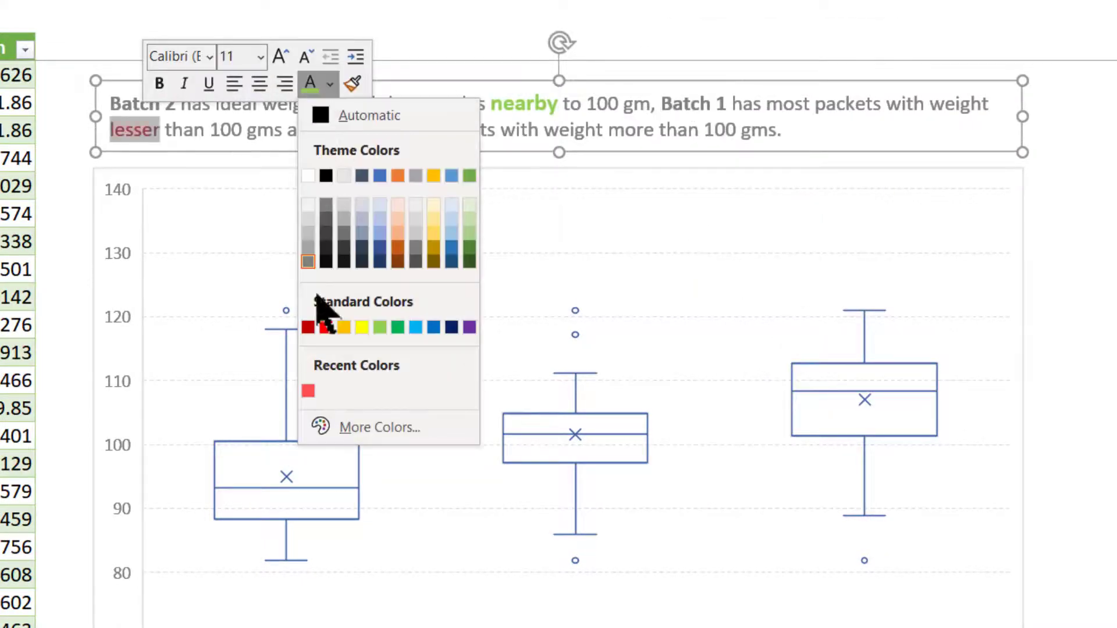
click(307, 388)
click(280, 56)
click(183, 83)
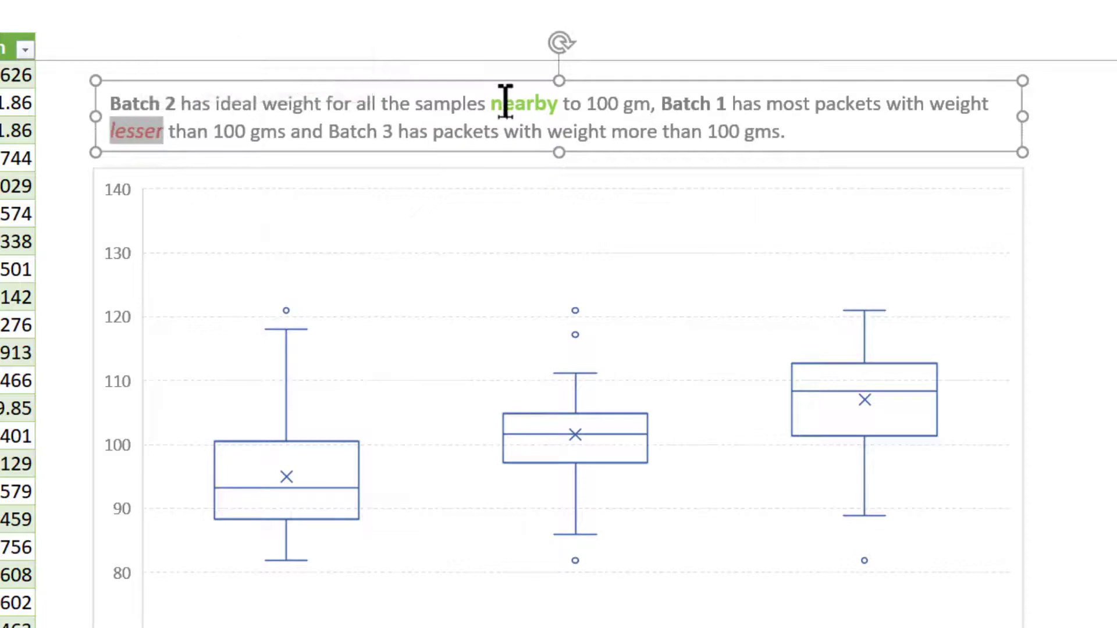
Add italic to the word "nearby" and bold to the word "lesser" in the text box
double_click(512, 103)
click(565, 63)
double_click(143, 129)
click(157, 89)
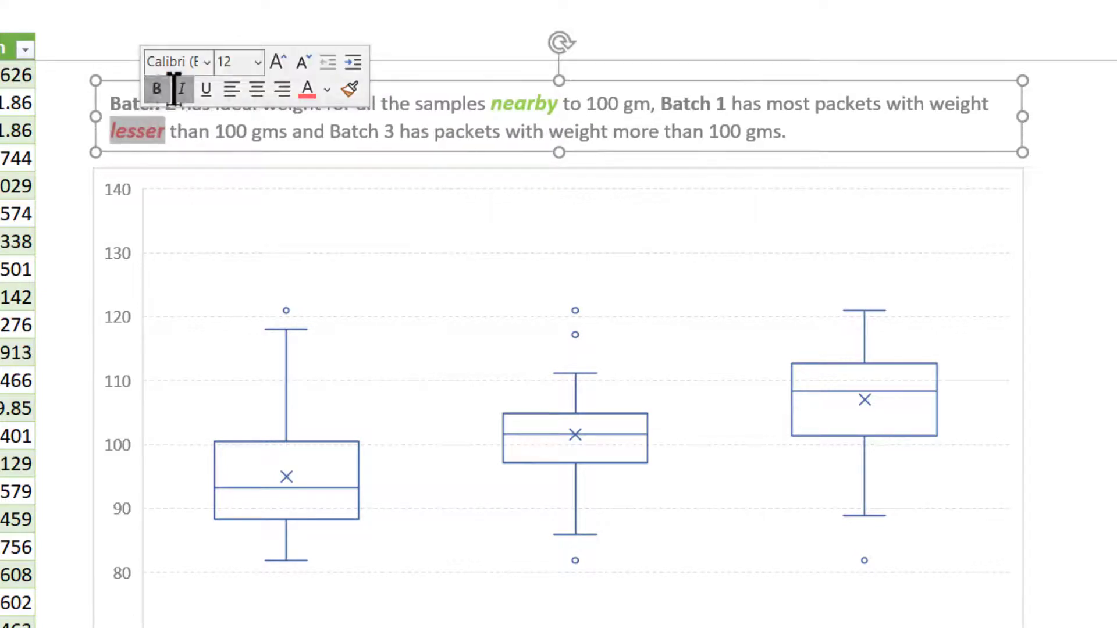
Format the word "more" in the text box as bold, italic and red, one font size larger
double_click(635, 132)
click(679, 96)
click(662, 99)
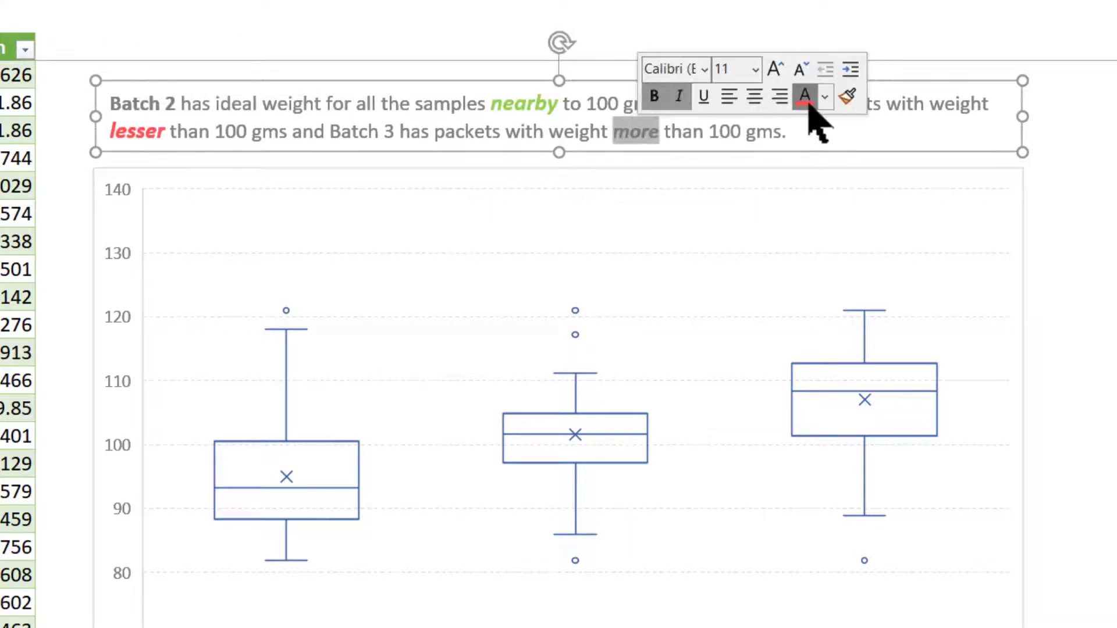
click(805, 99)
click(776, 70)
click(1072, 168)
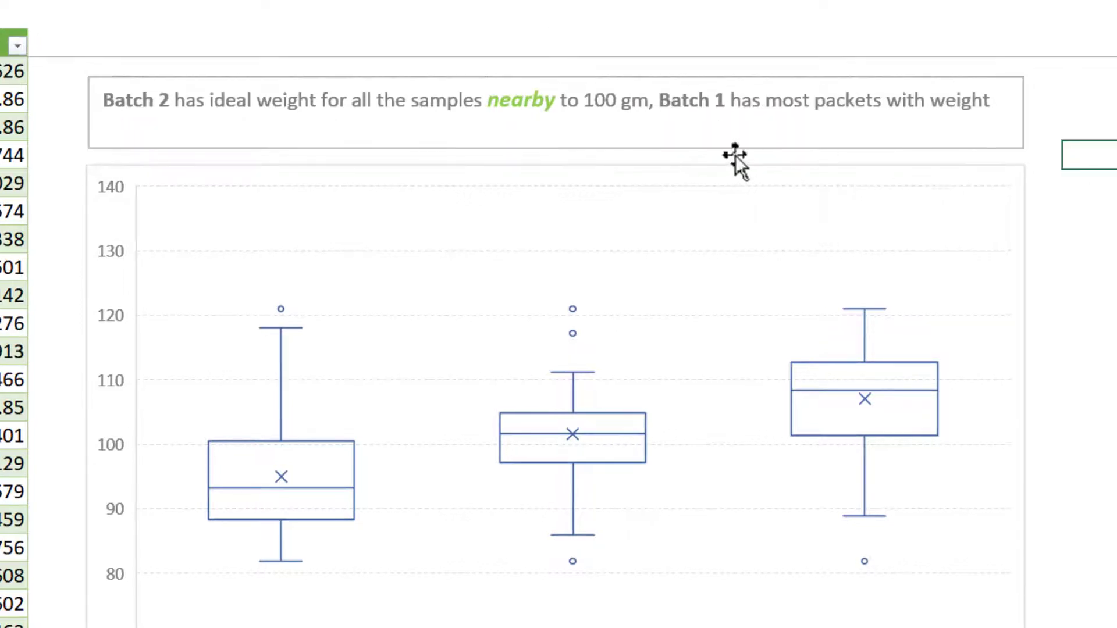
Extend the text box's lower edge down to the chart so both text lines fit, and remove its outline
click(530, 144)
drag(556, 150, 557, 164)
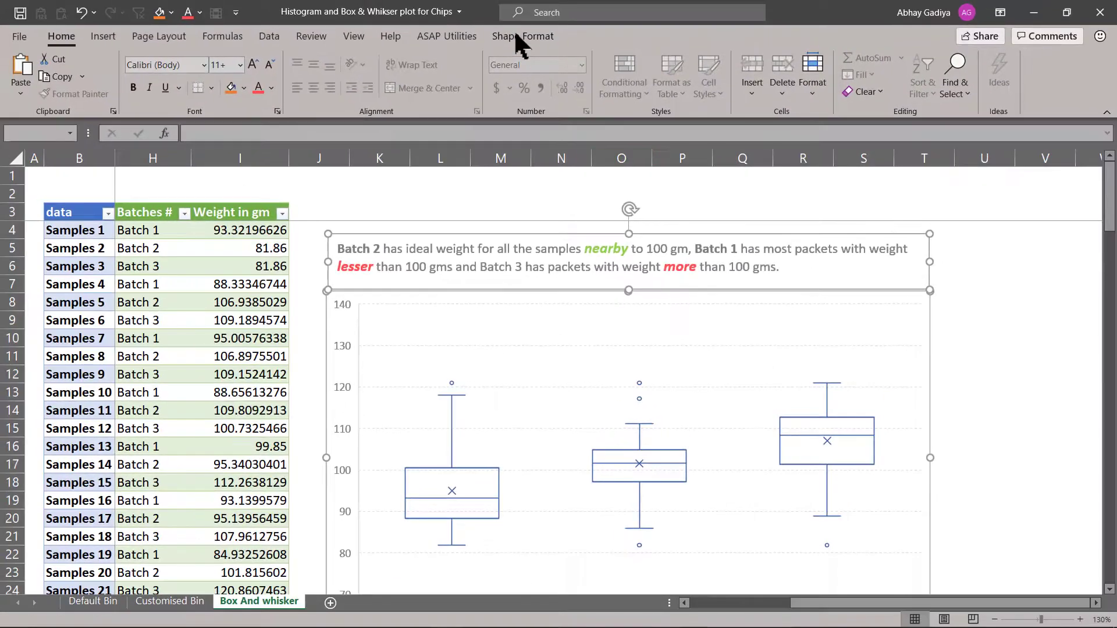
click(514, 36)
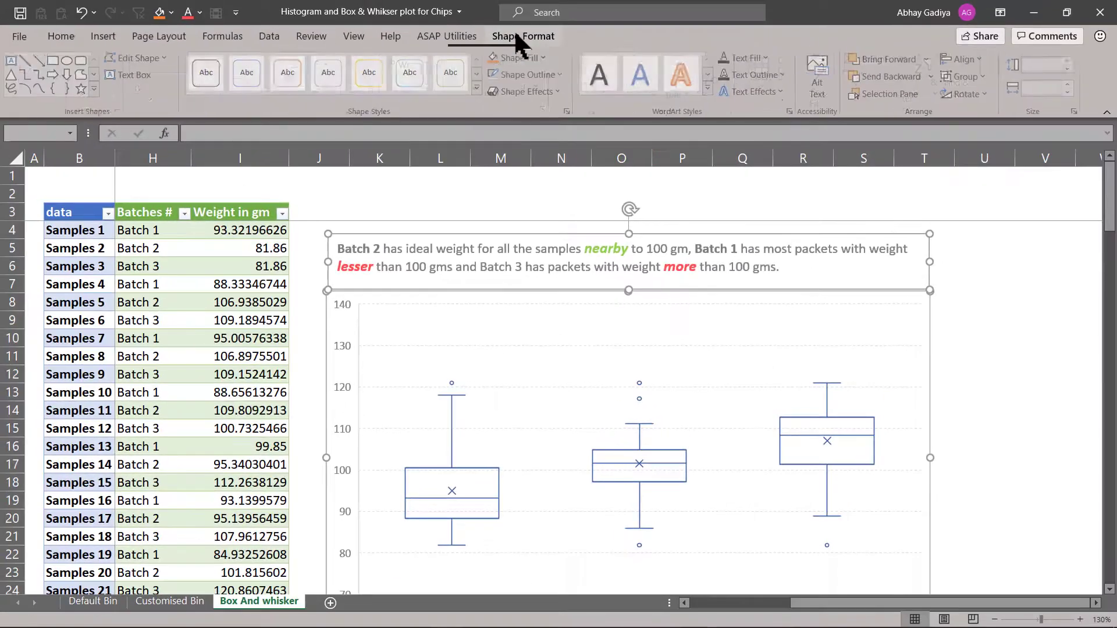
click(530, 71)
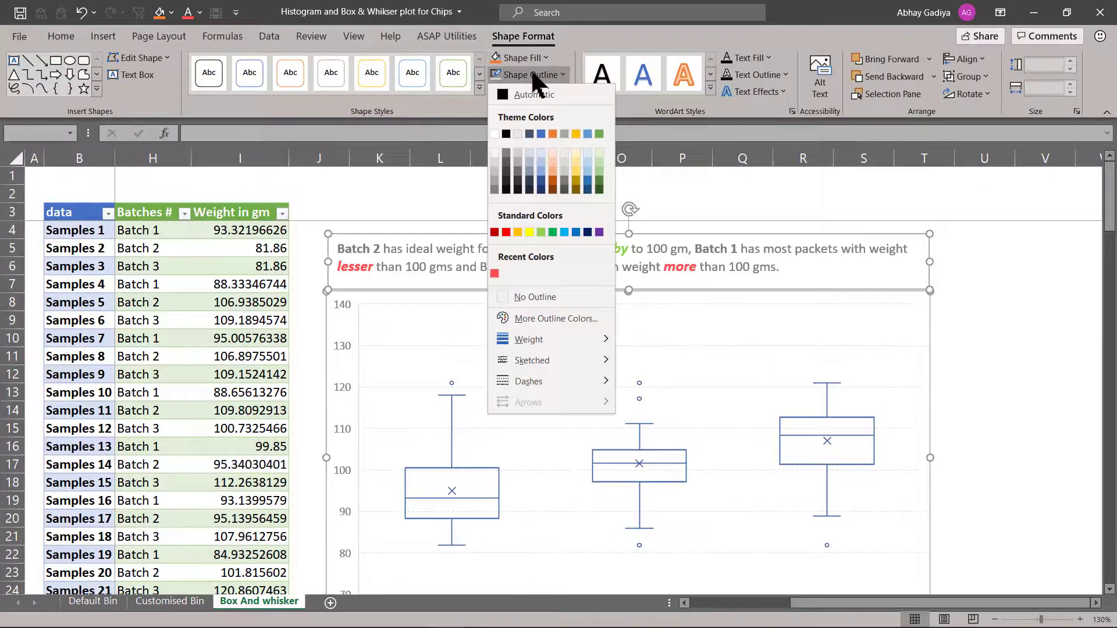
click(535, 296)
Set the chart area's outline to No Outline
click(689, 298)
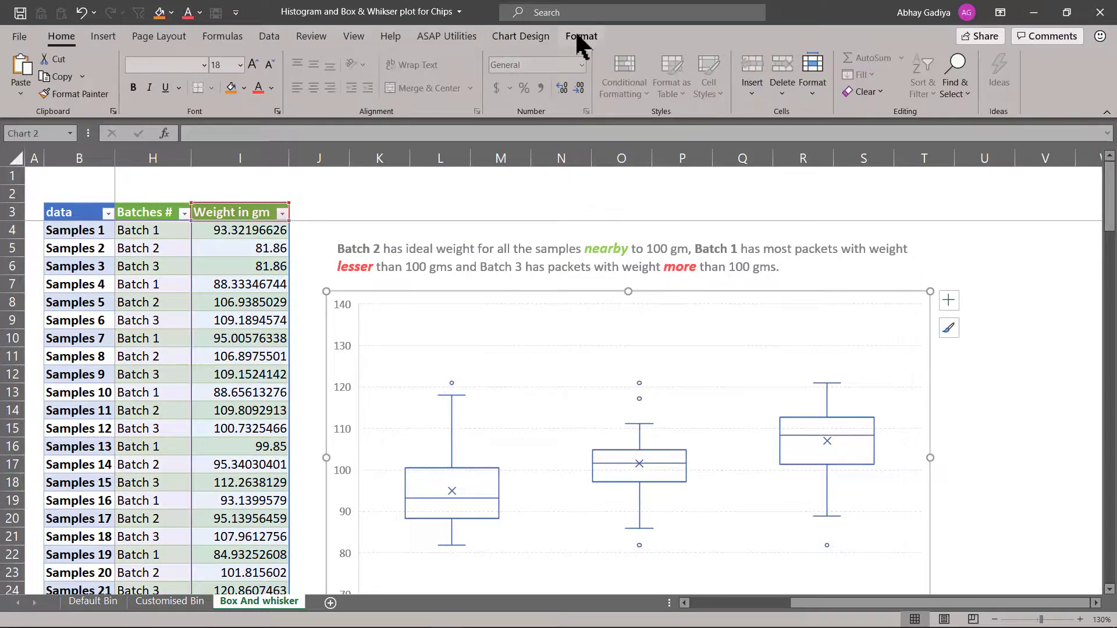
click(580, 36)
click(571, 72)
click(577, 290)
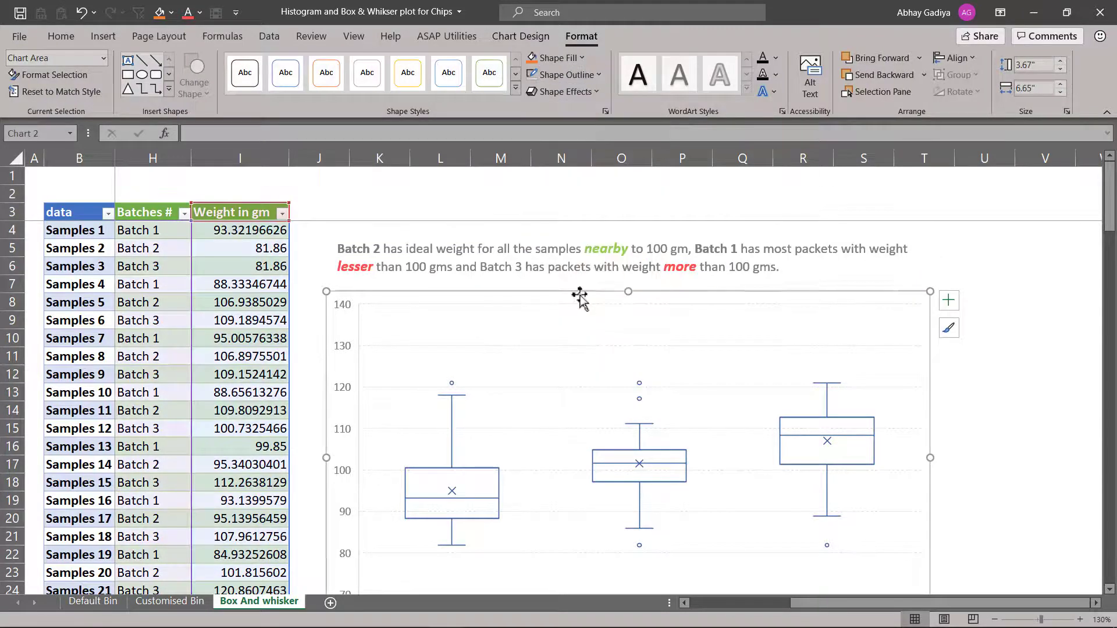
Group the explanatory text box and the box and whisker chart into one object, and deselect the group
click(843, 273)
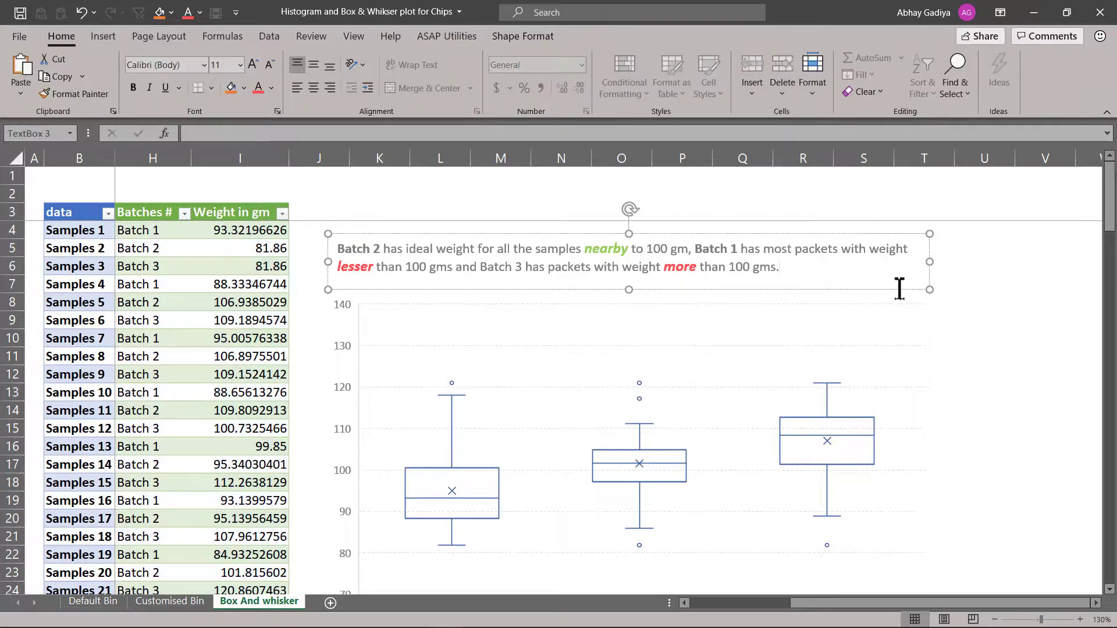
shift+click(887, 315)
click(523, 36)
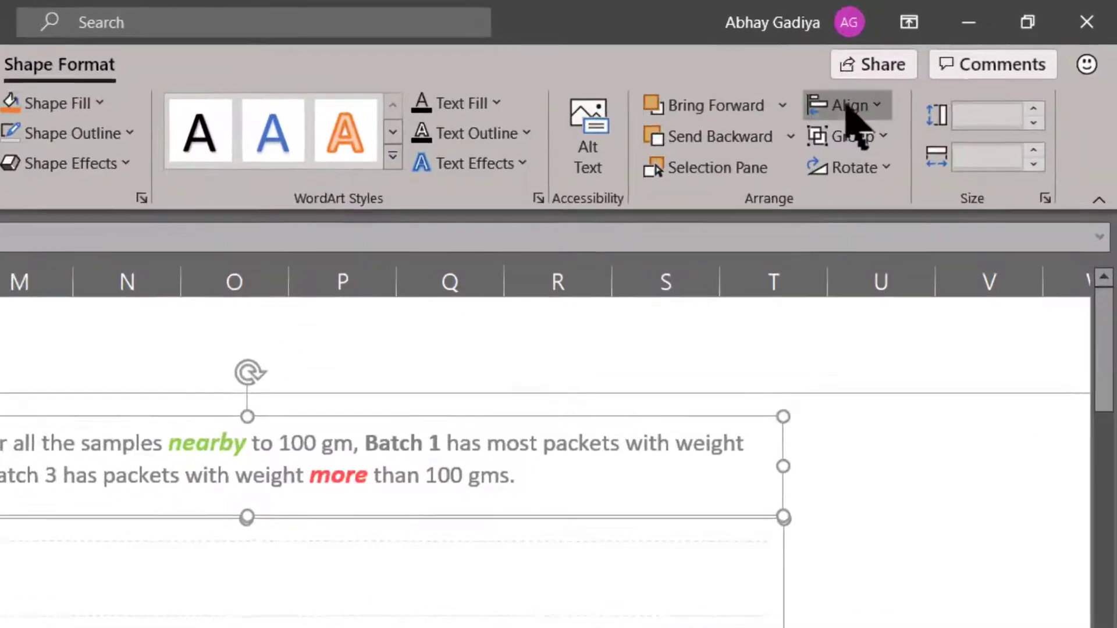
click(923, 77)
click(940, 130)
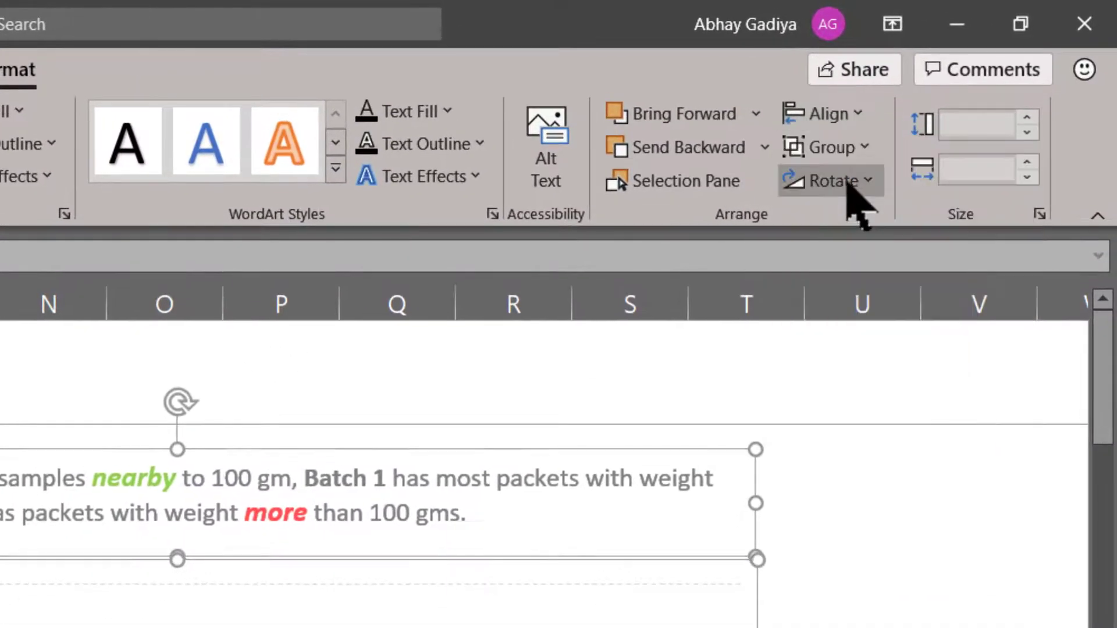
click(821, 147)
click(840, 186)
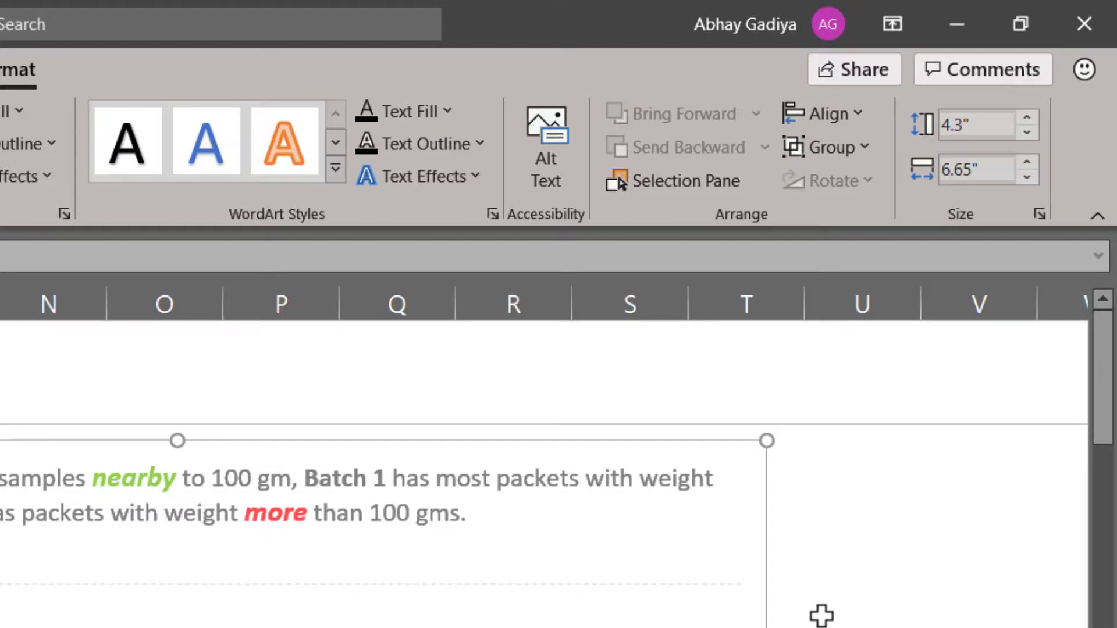
click(822, 613)
Collapse the ribbon so the whole chart with its batch labels fits in view
scroll(792, 502, down, 2)
scroll(791, 501, up, 2)
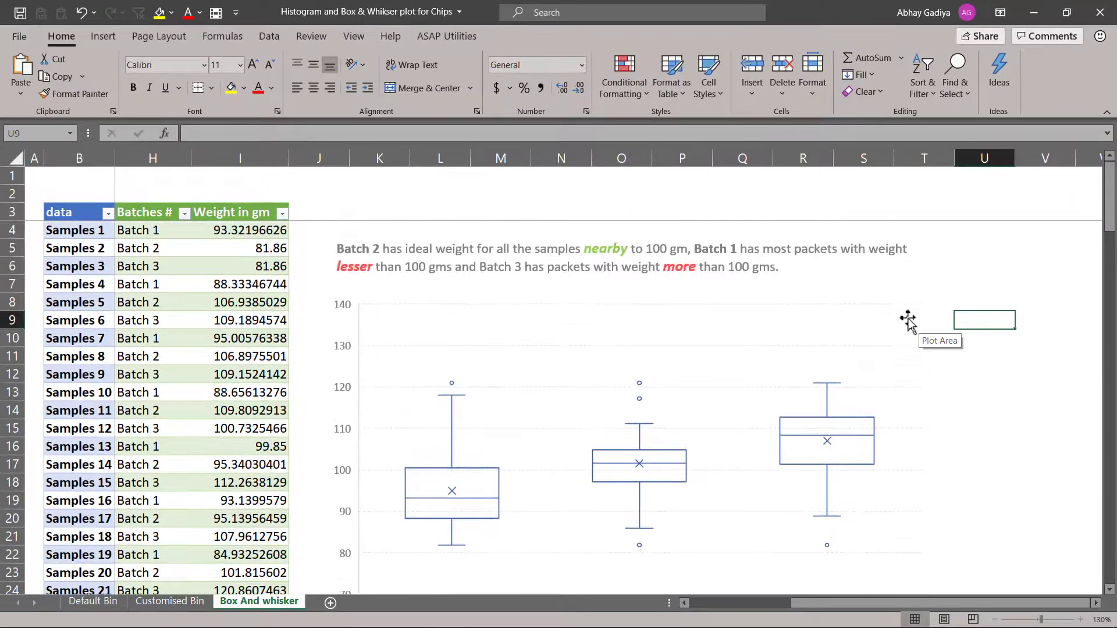
key(ctrl+F1)
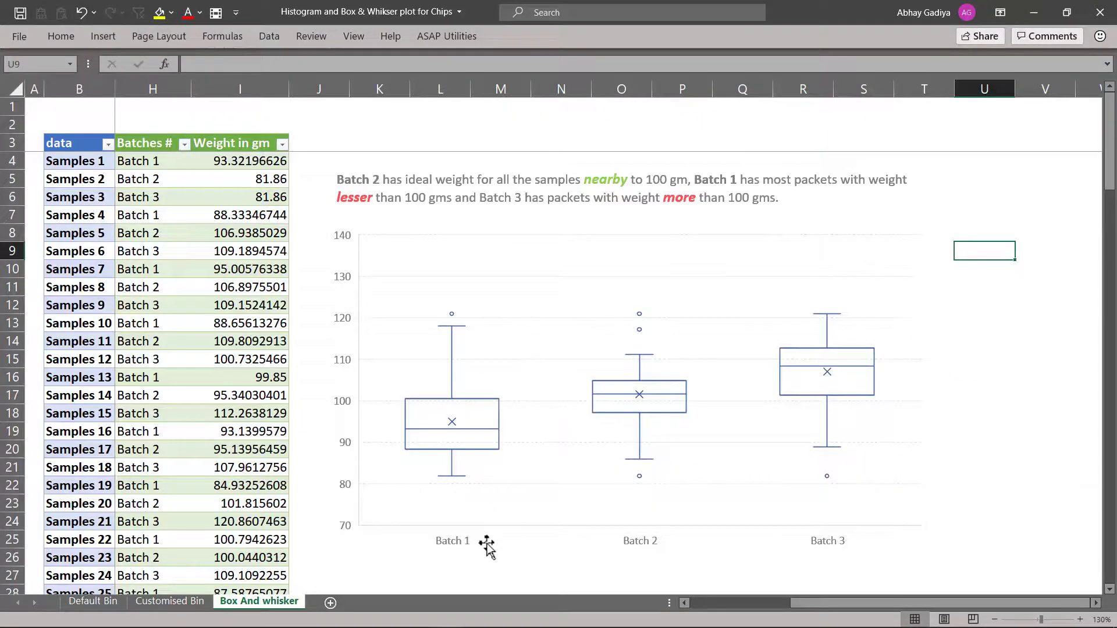